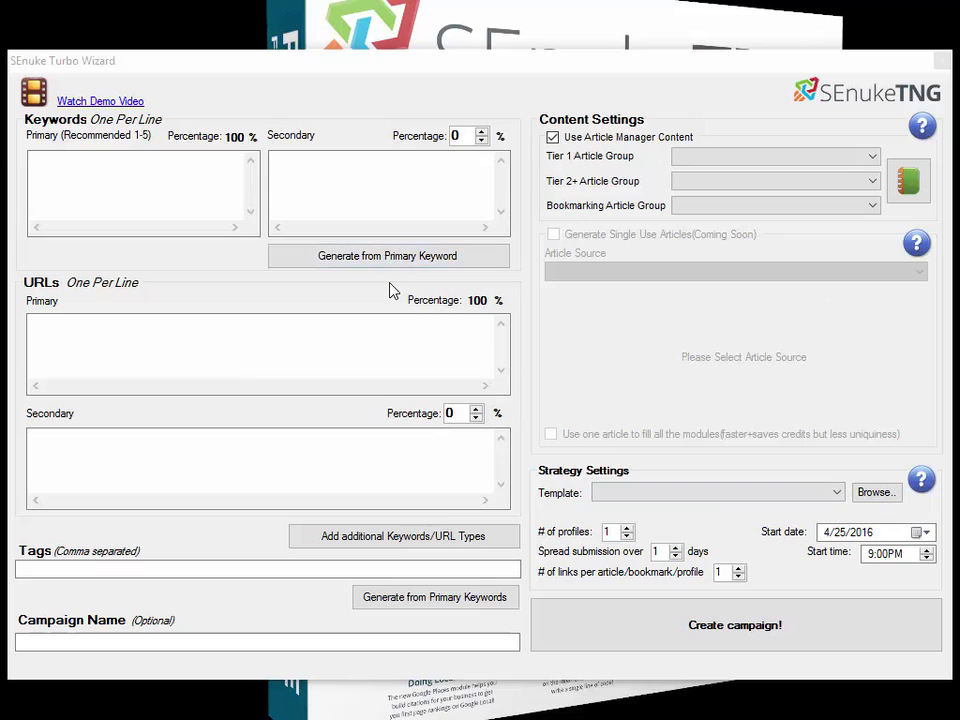
Look over the empty primary and secondary keyword fields and the additional keyword and URL types, closing them without saving
click(214, 186)
click(300, 203)
click(164, 203)
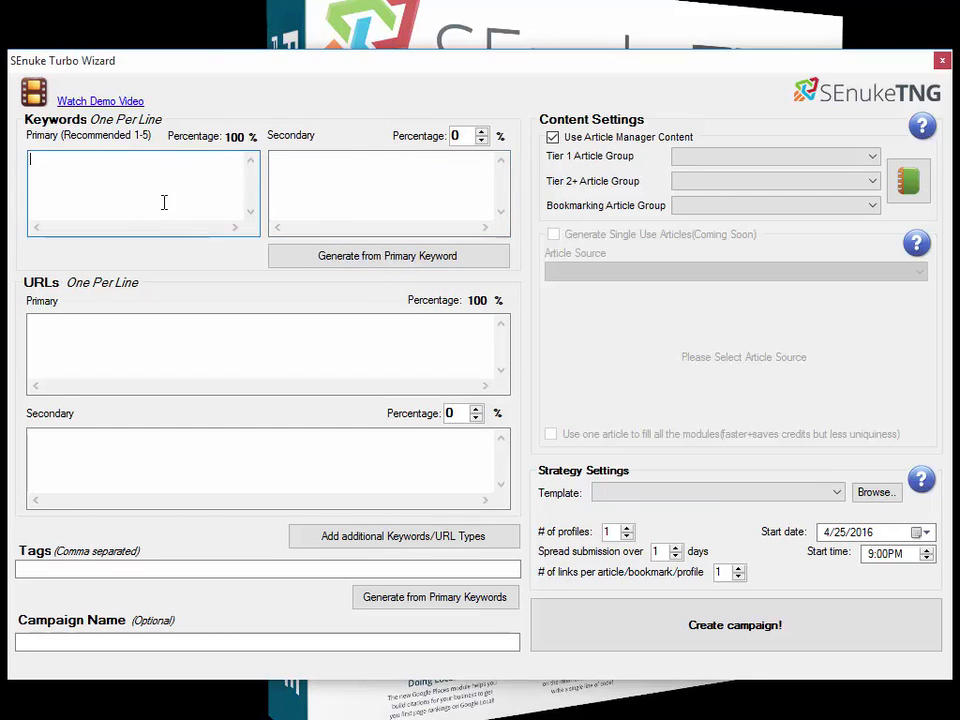
click(323, 193)
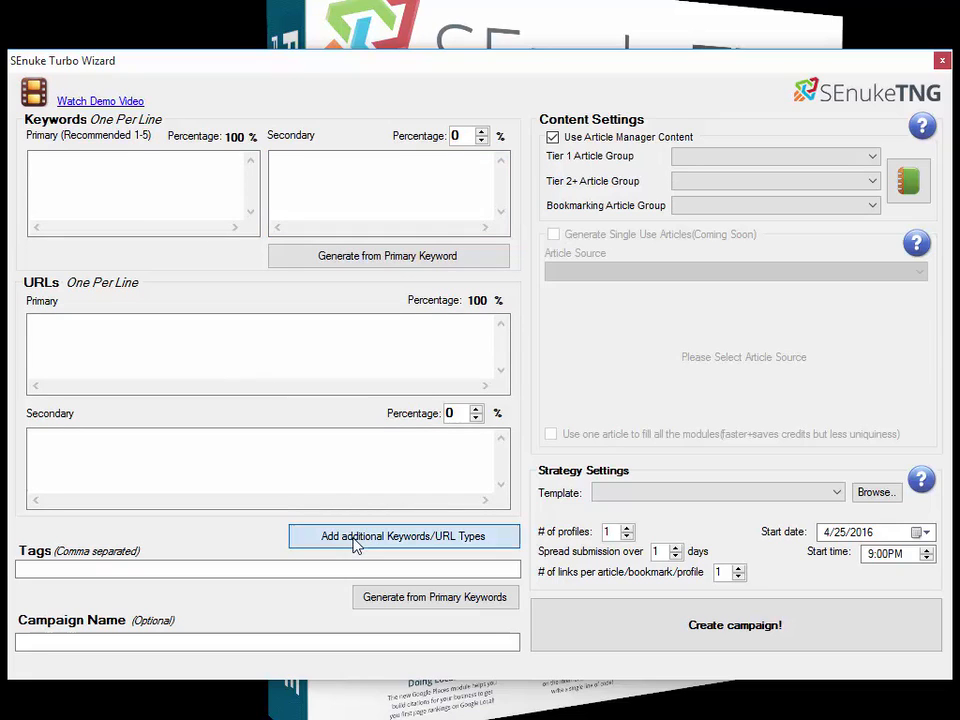
click(355, 541)
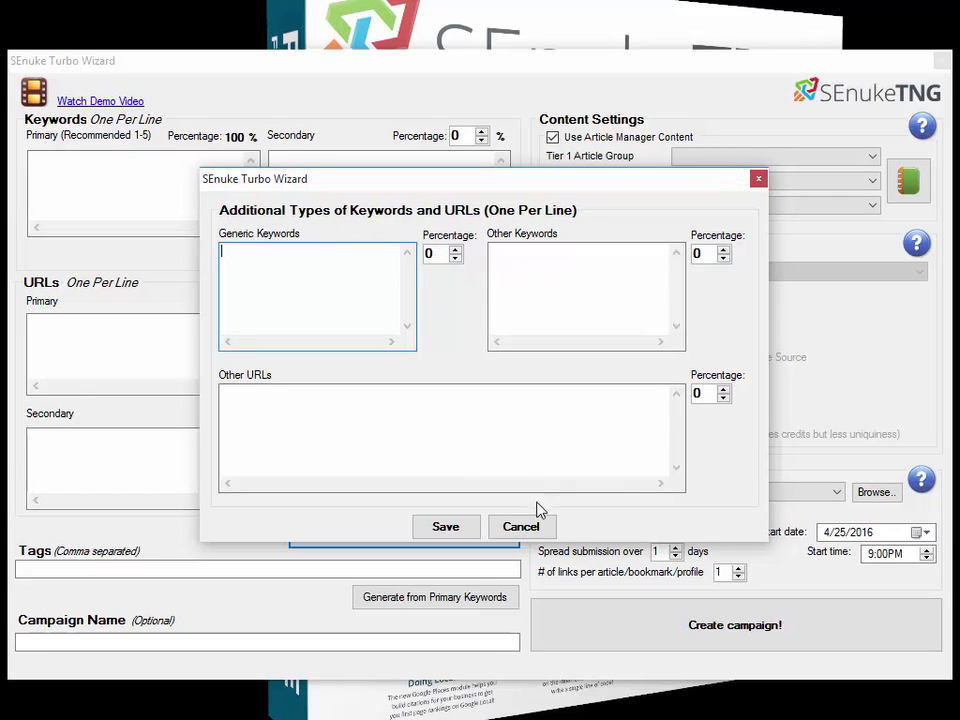
click(537, 528)
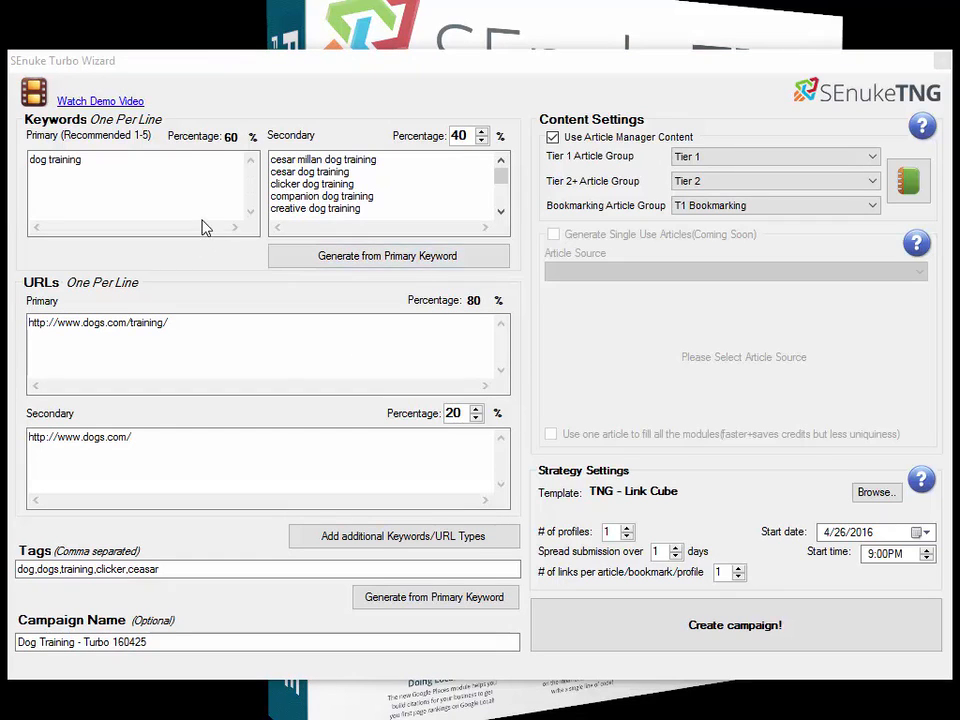
Compare the primary keyword "dog training" with its variations throughout the secondary keyword list
click(149, 184)
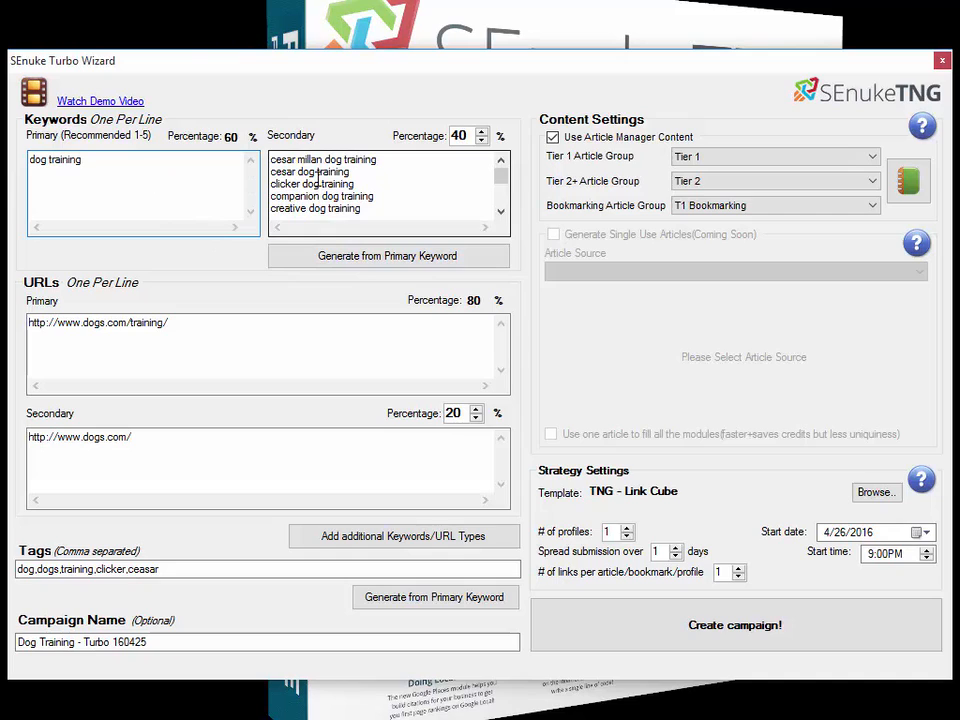
click(344, 171)
click(144, 175)
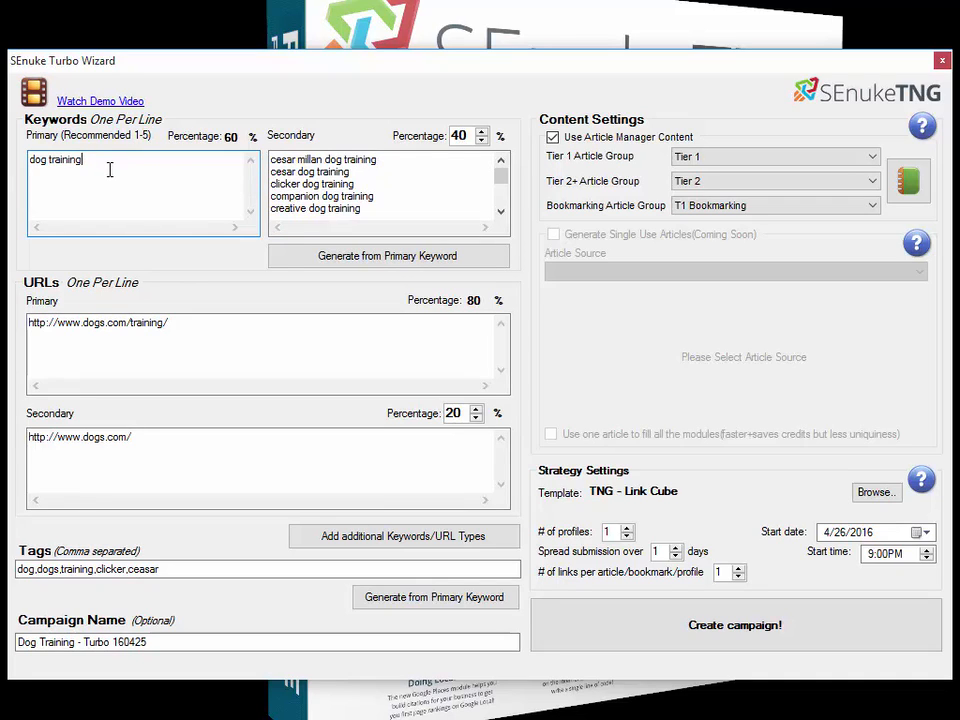
click(360, 174)
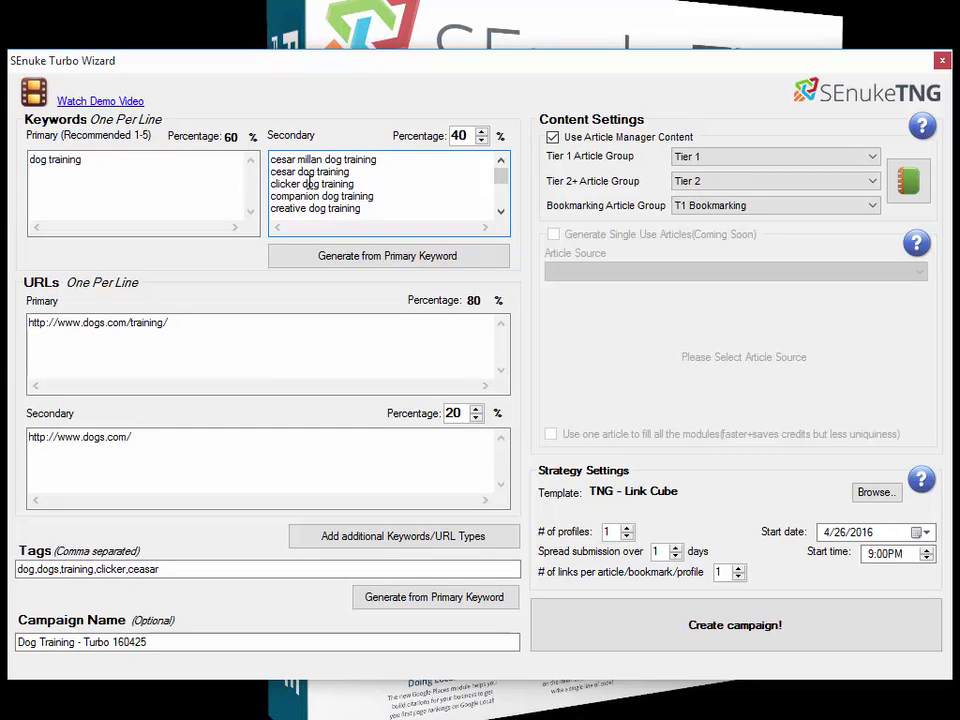
drag(303, 184, 367, 187)
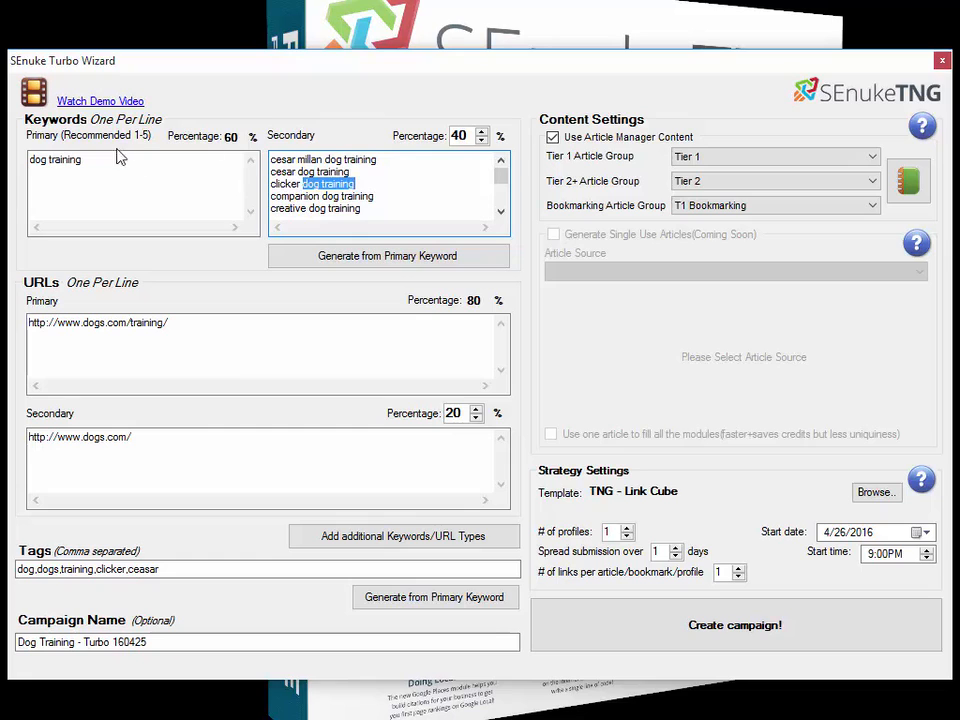
drag(83, 160, 31, 158)
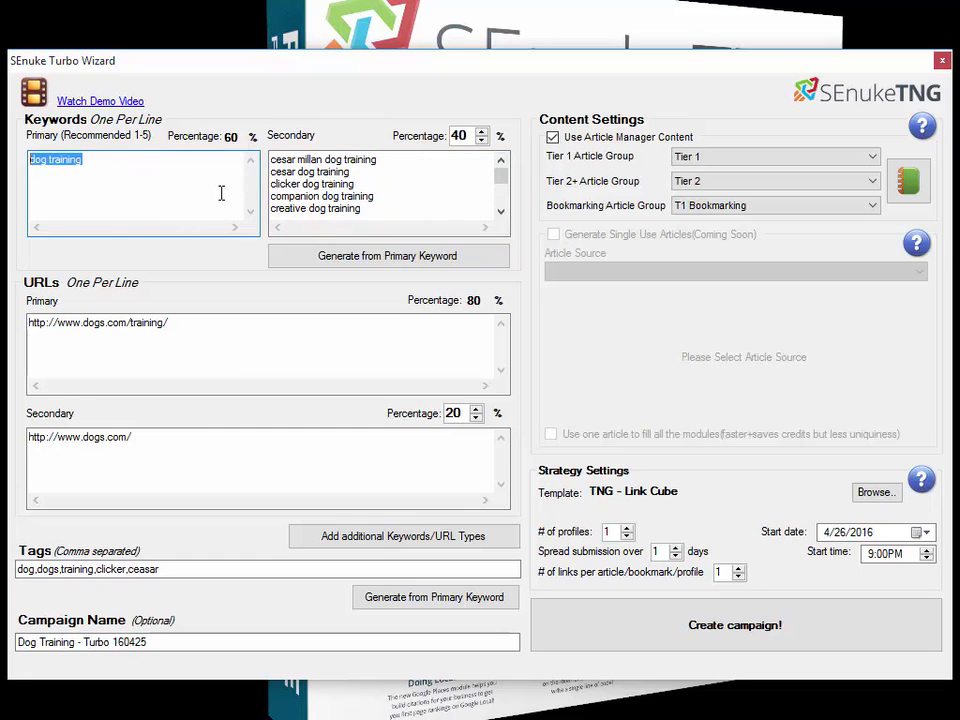
click(502, 212)
click(502, 212)
click(502, 212)
click(502, 212)
click(502, 212)
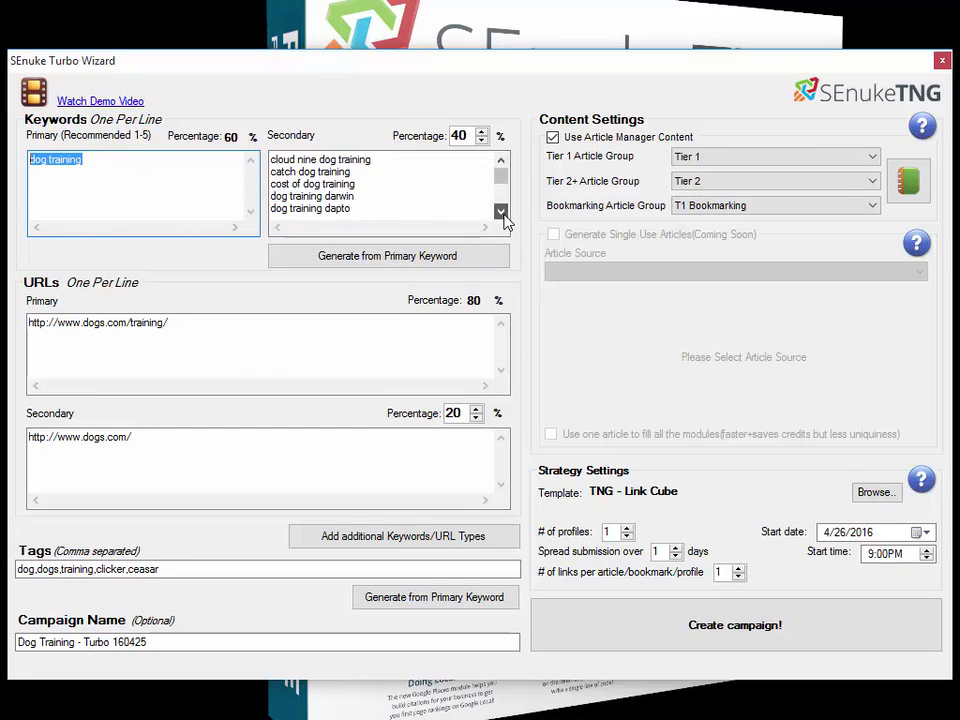
click(502, 212)
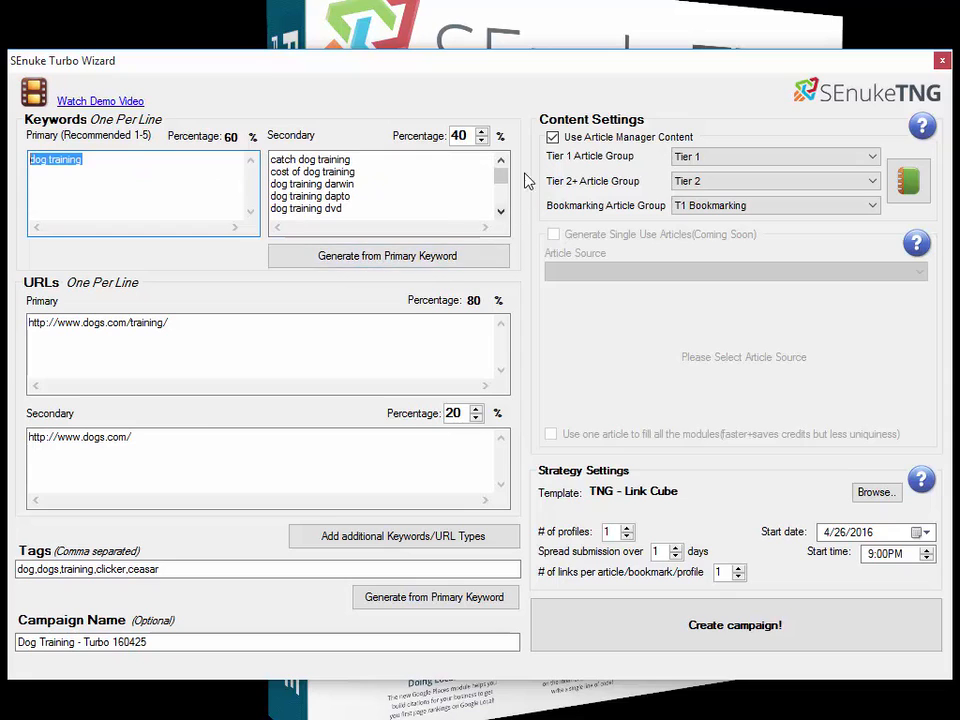
mouse_move(504, 178)
mouse_down()
mouse_move(501, 195)
mouse_move(503, 172)
mouse_up()
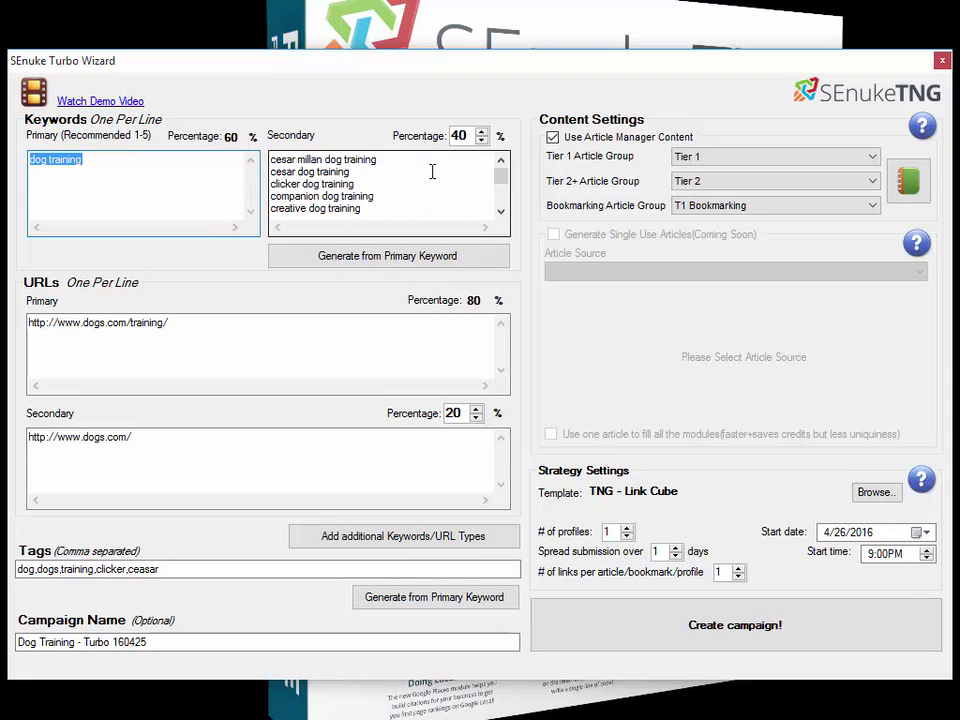
click(99, 161)
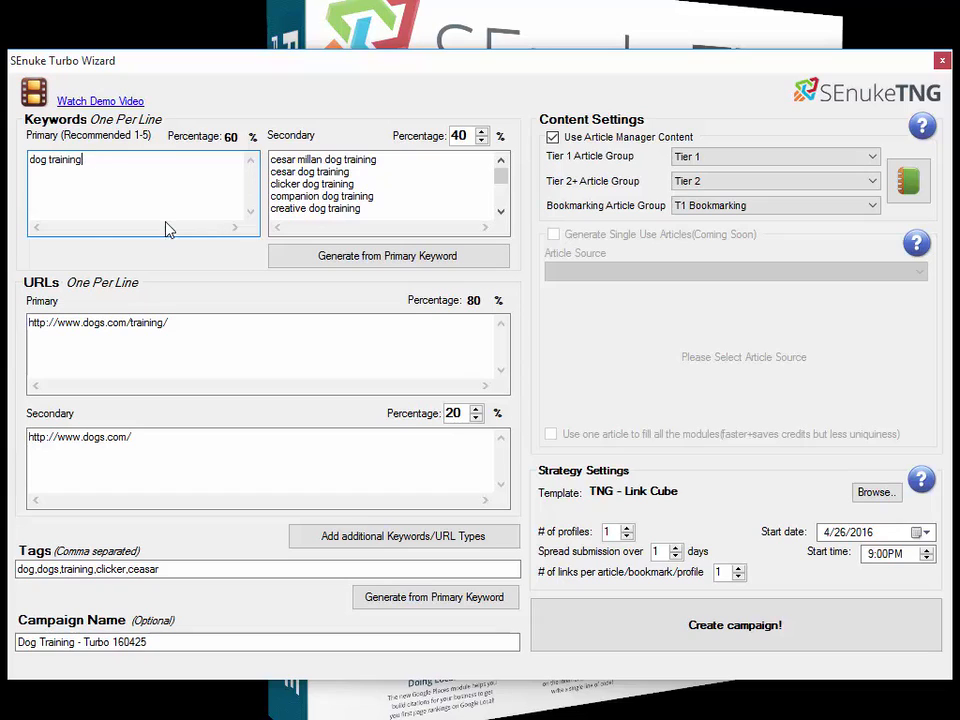
click(348, 195)
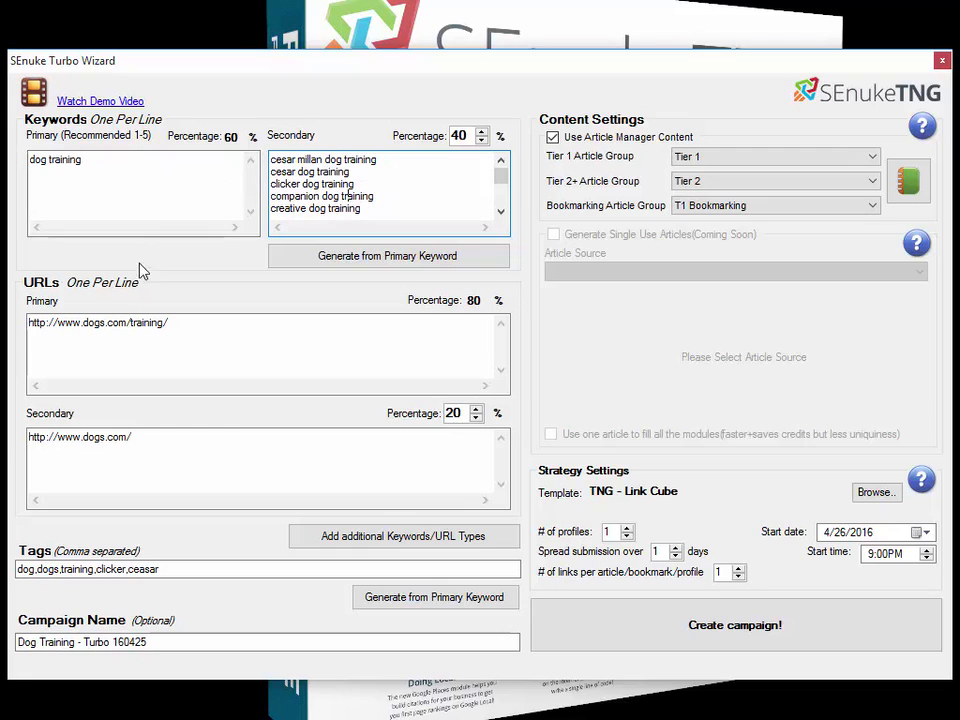
Compare the primary URL with the secondary URL entered for the campaign
click(176, 322)
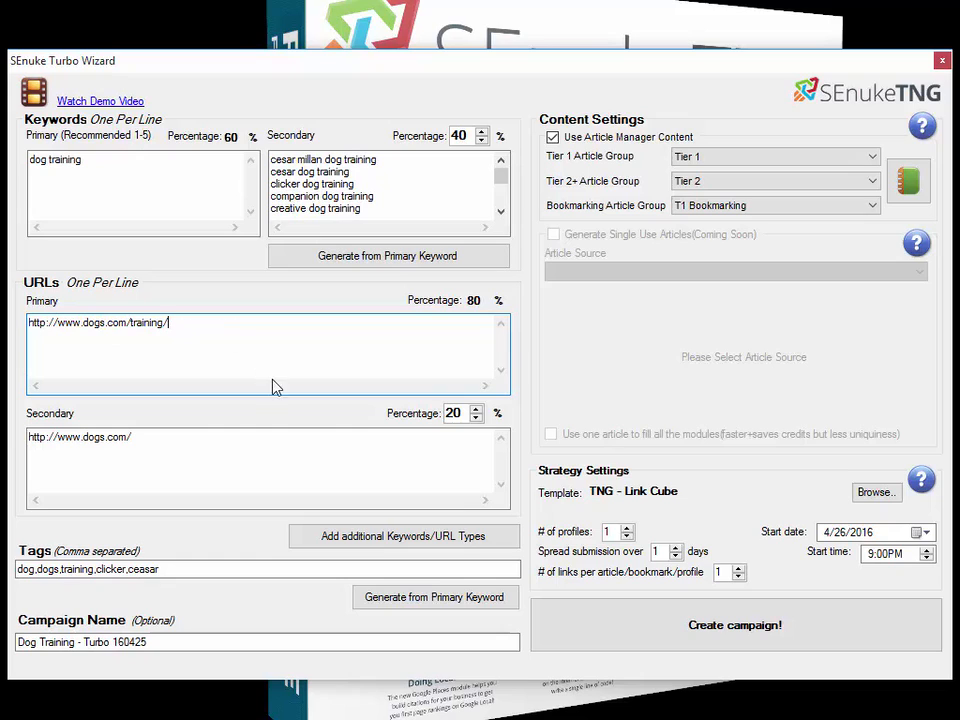
click(194, 445)
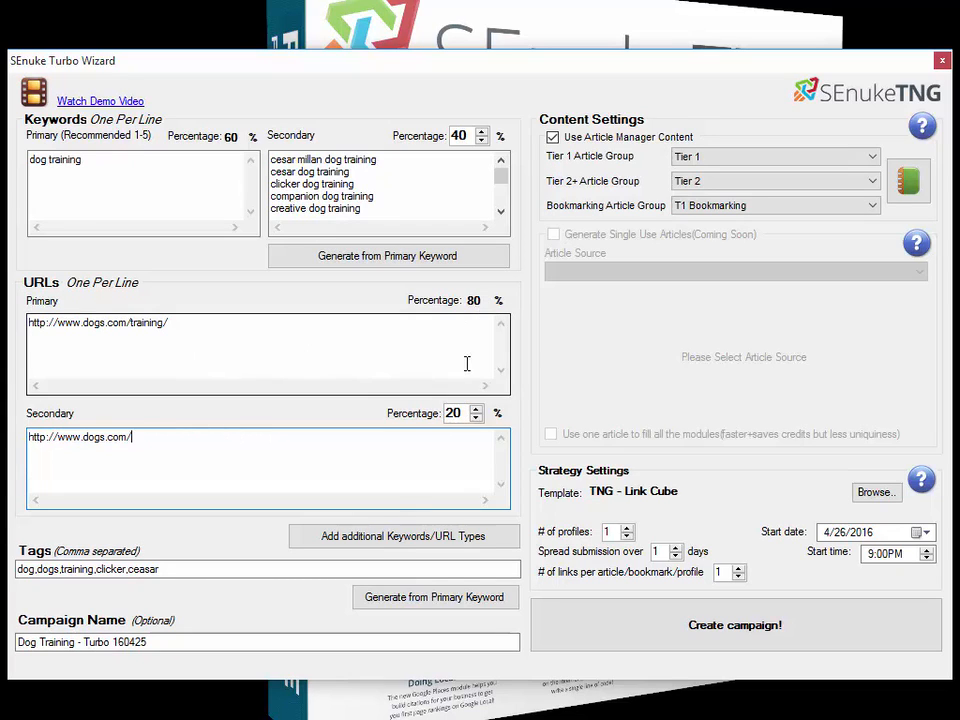
click(396, 357)
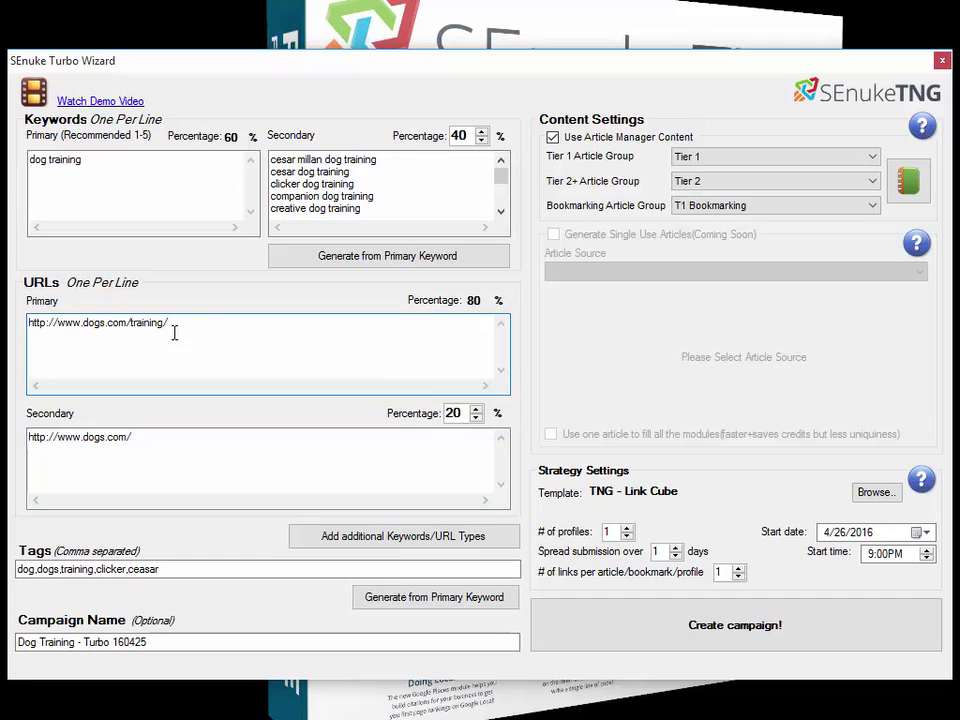
drag(188, 325, 15, 322)
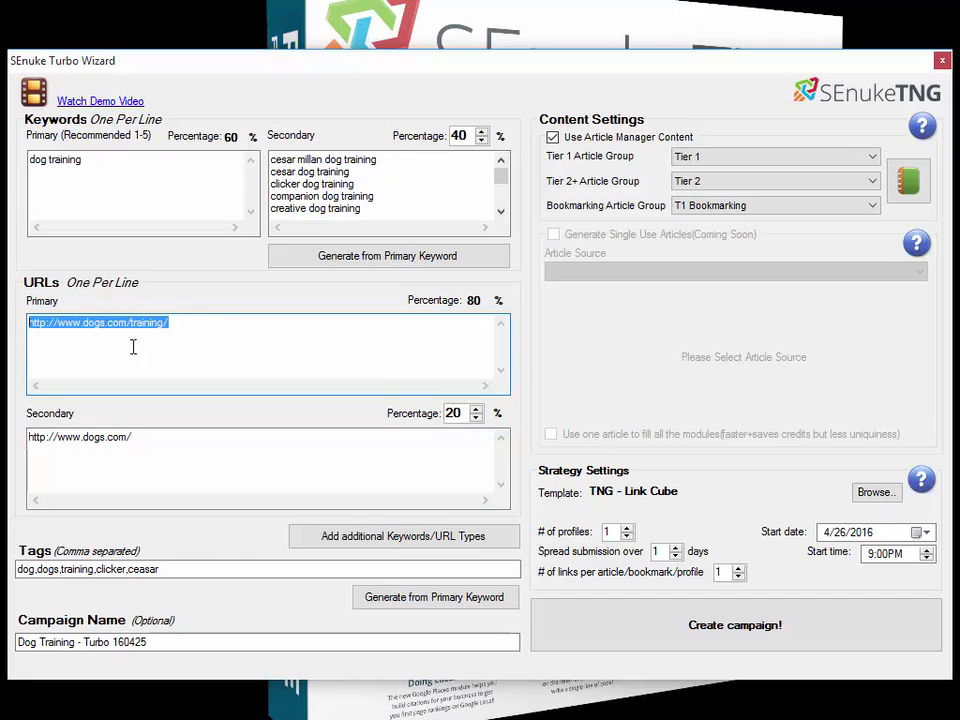
drag(158, 450, 26, 437)
click(191, 446)
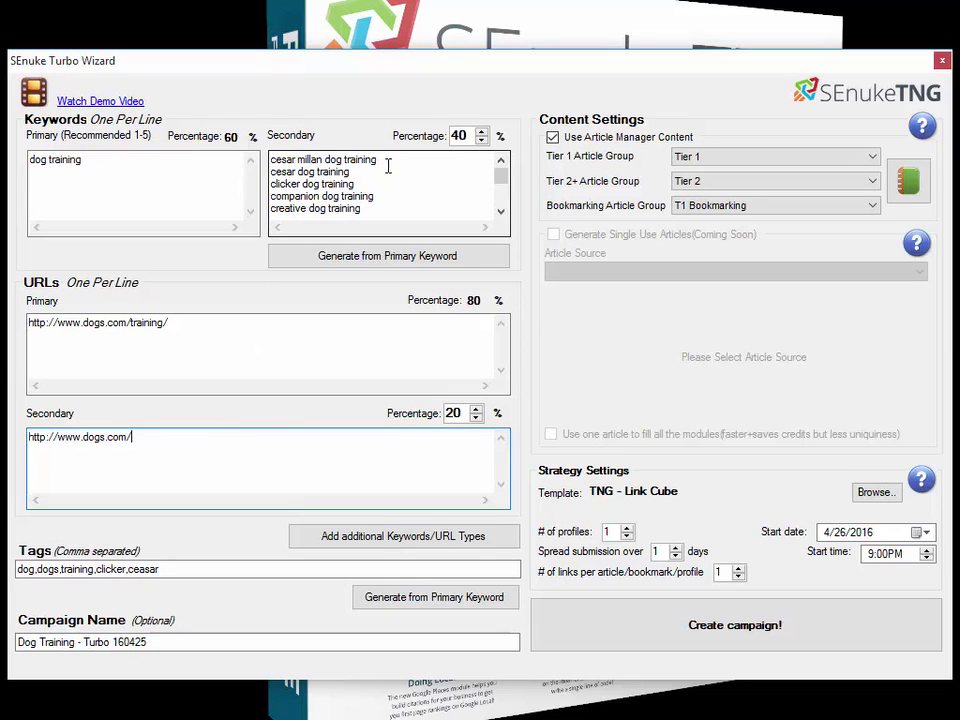
Examine the secondary keyword percentage and how the keyword share is split between the primary keyword and the secondary list
click(464, 137)
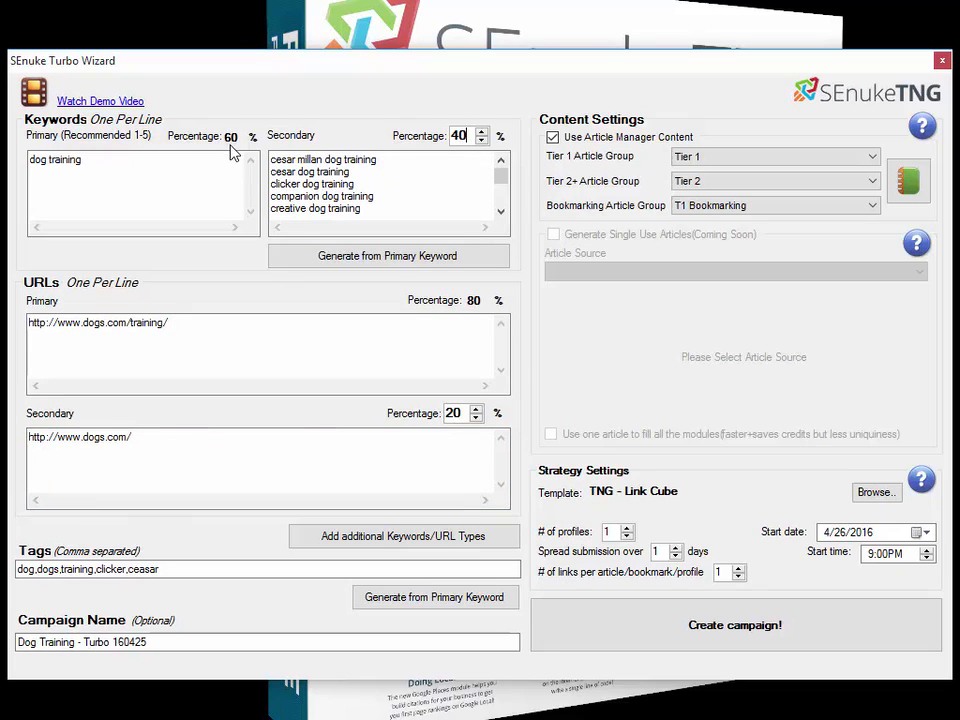
click(318, 190)
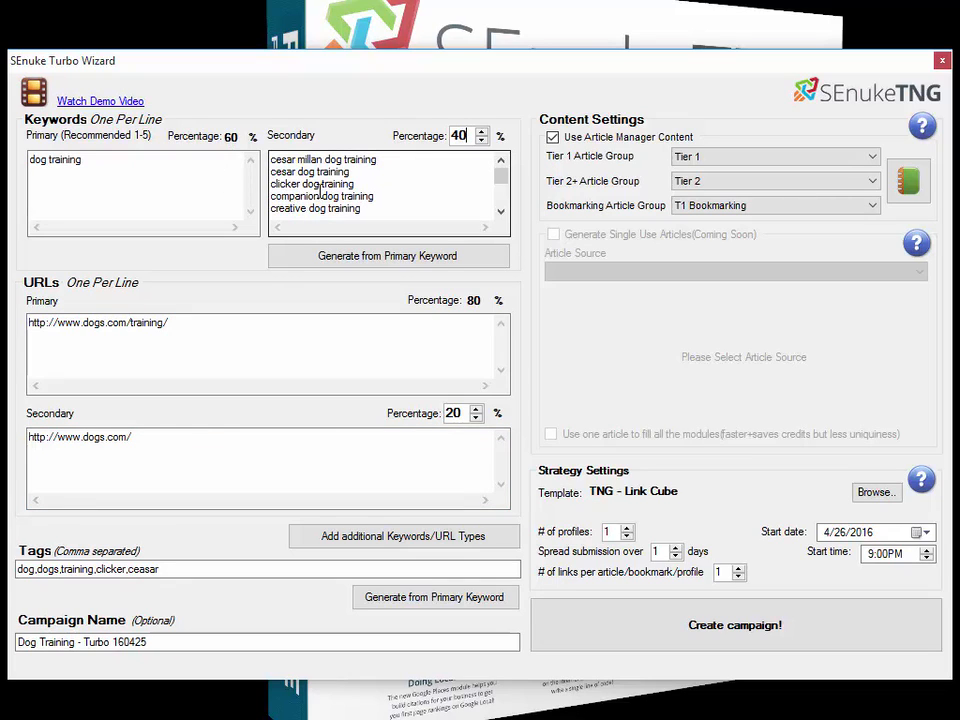
click(144, 178)
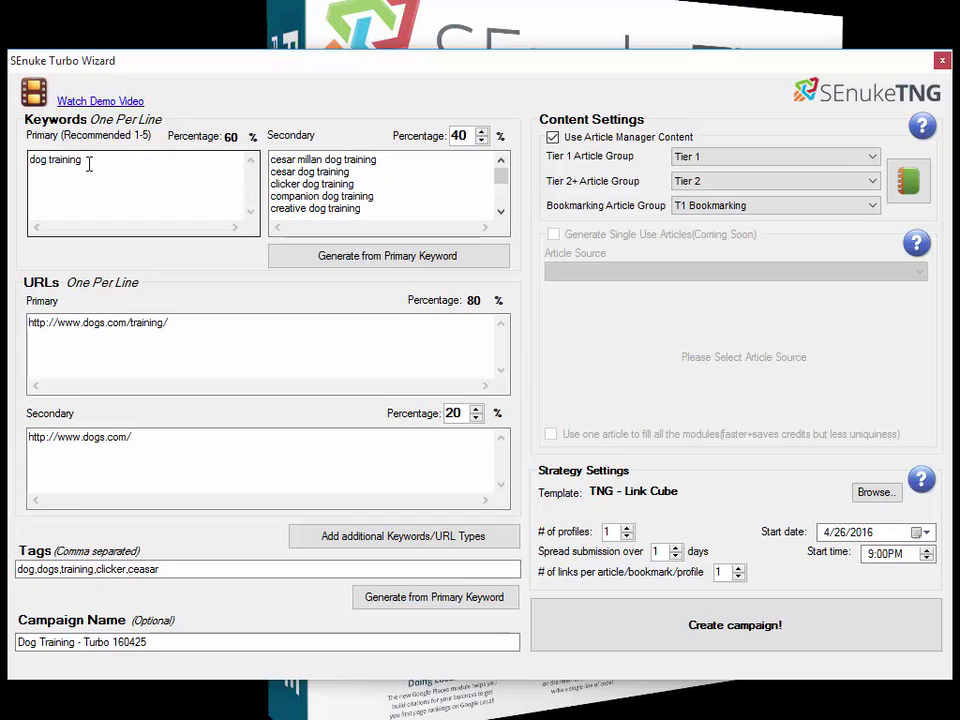
click(321, 172)
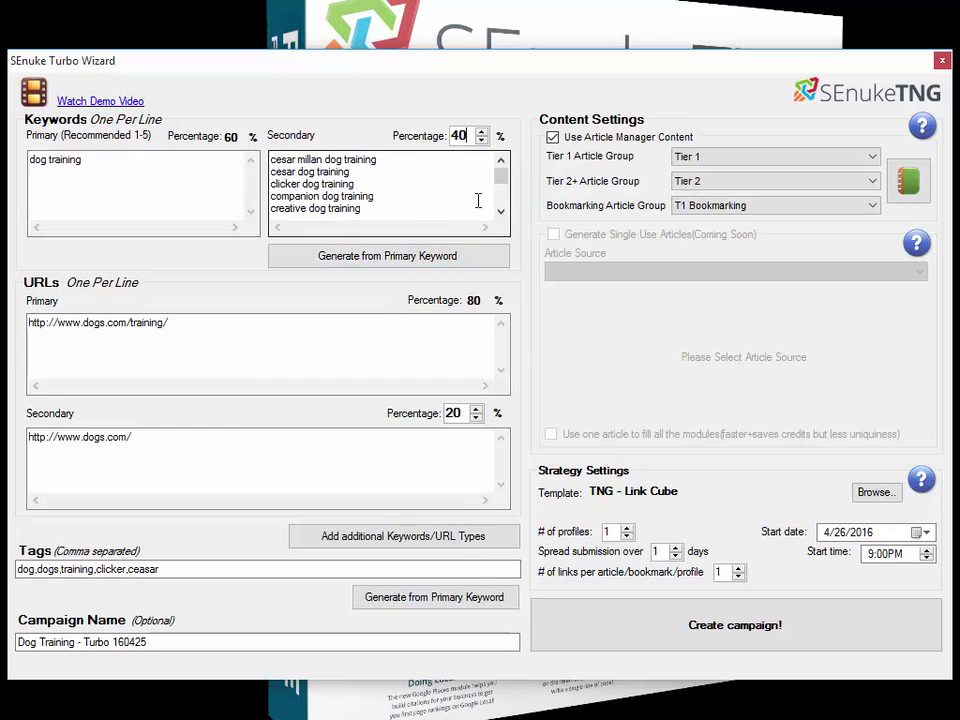
click(396, 188)
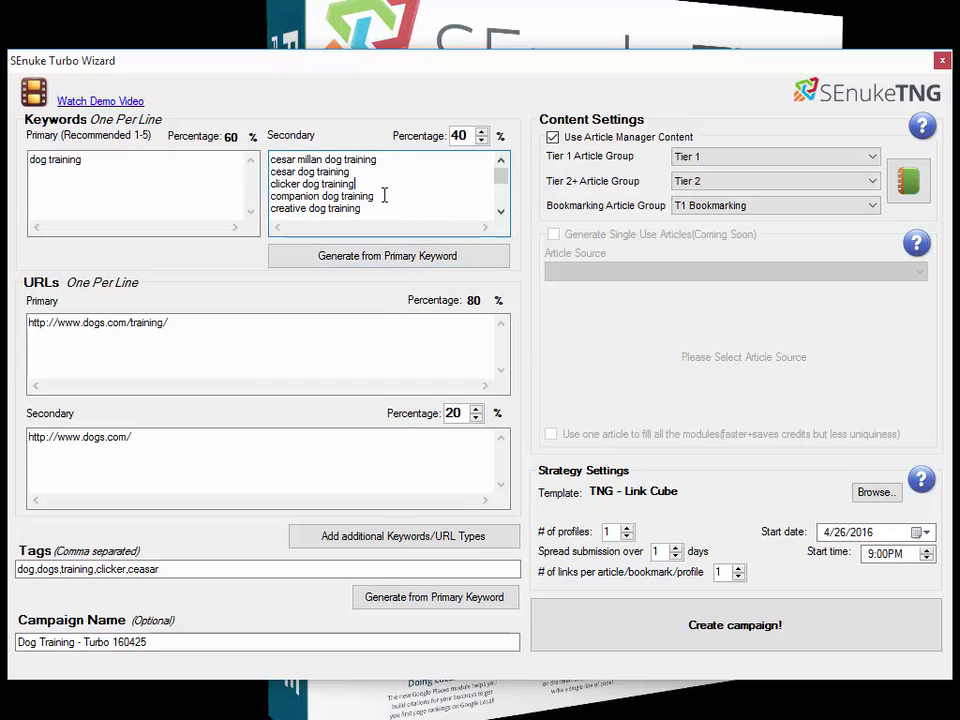
drag(384, 197, 268, 184)
click(368, 197)
scroll(368, 185, down, 10)
scroll(352, 183, up, 10)
Review the comma-separated tags and the optional campaign name
click(186, 571)
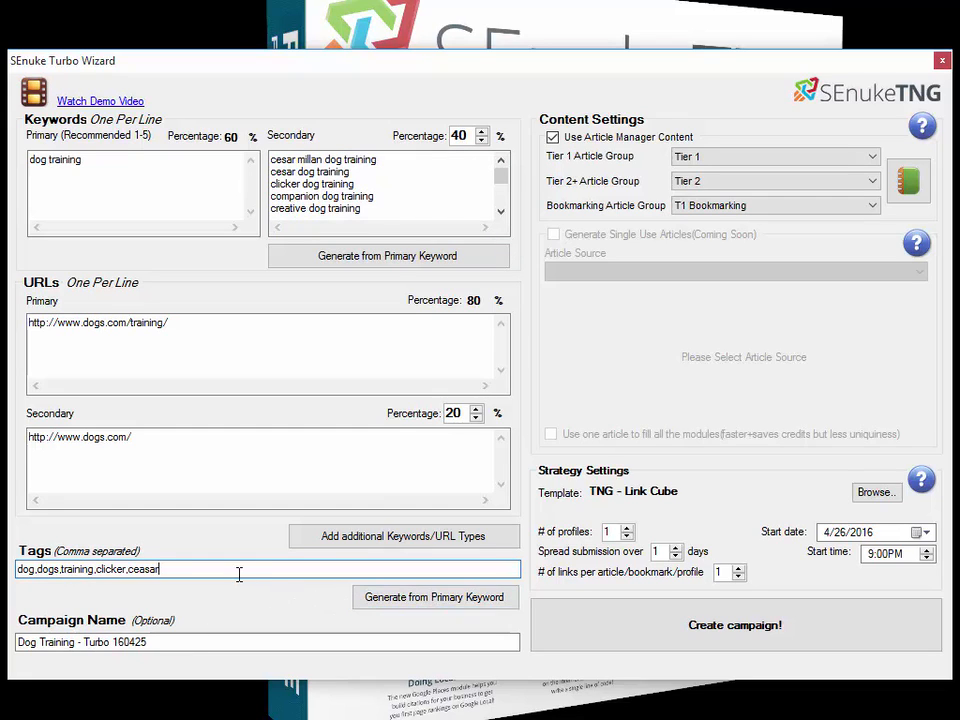
drag(200, 572, 24, 571)
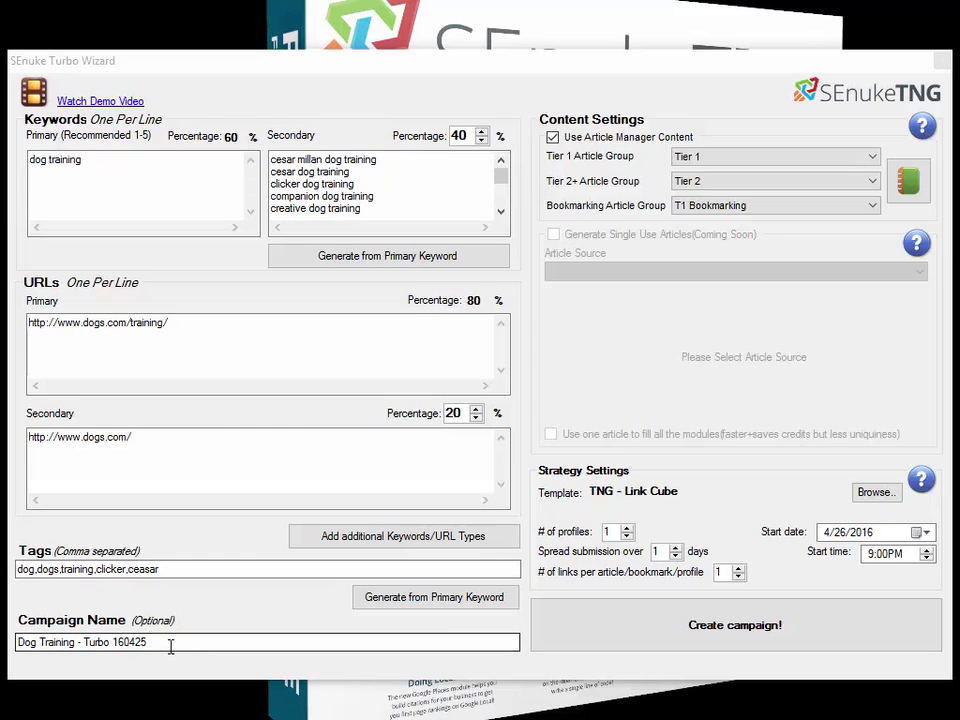
click(170, 644)
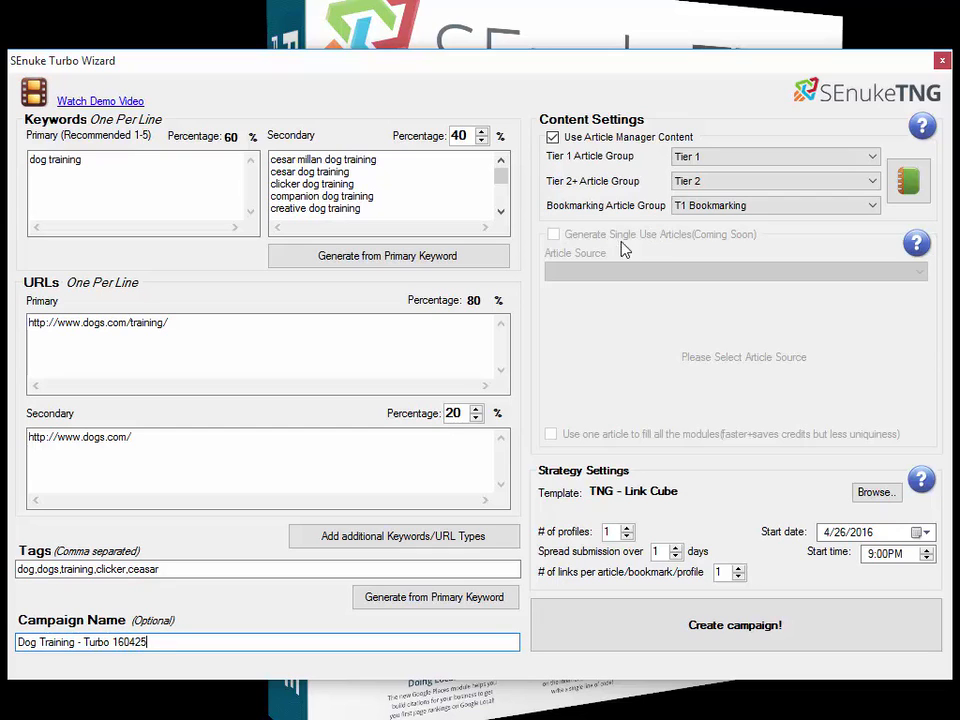
Check which article groups are selected for Tier 1, Tier 2+ and bookmarking content
click(868, 157)
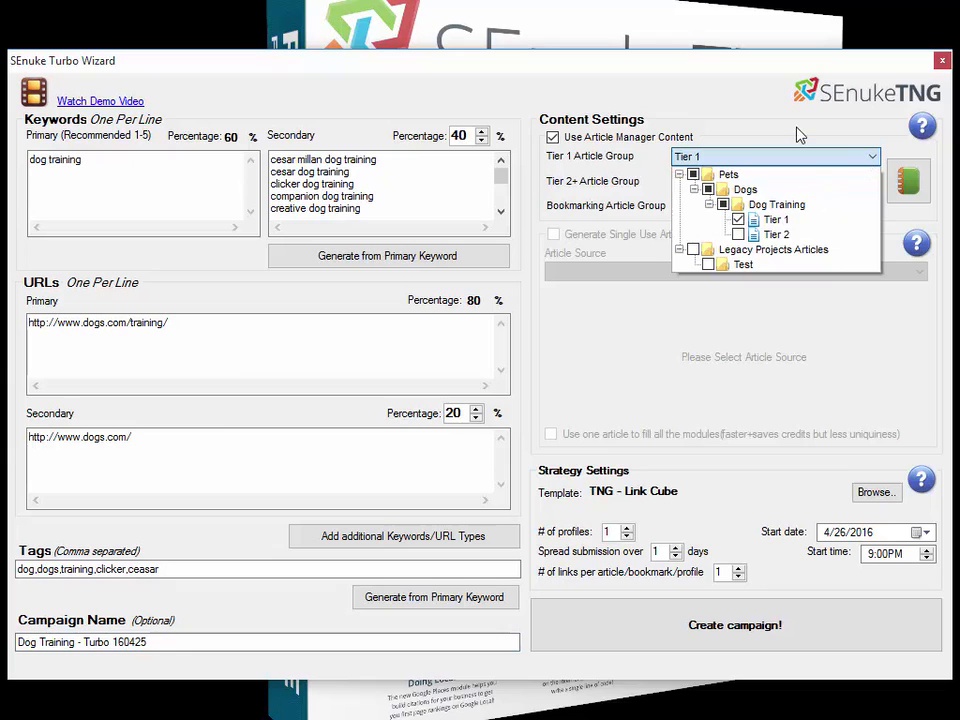
click(735, 133)
click(833, 186)
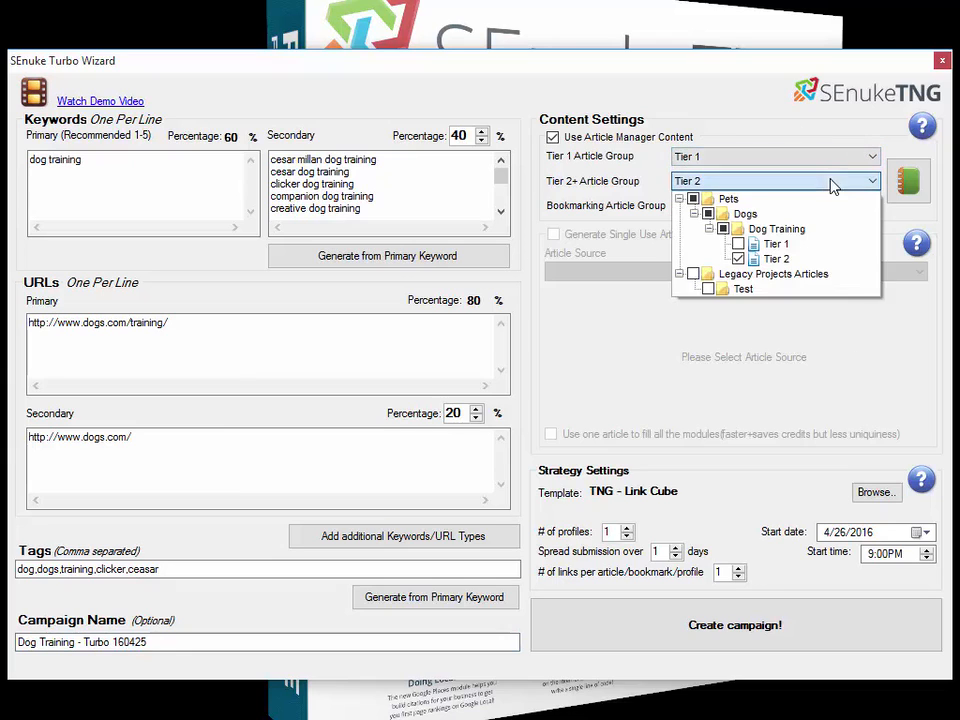
click(748, 128)
click(800, 206)
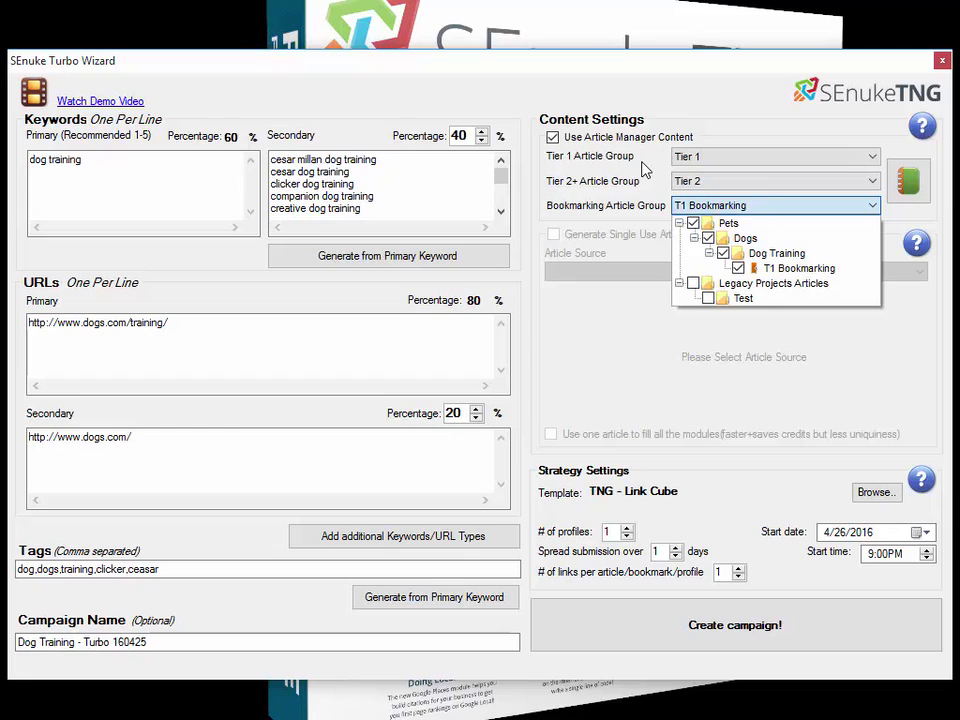
click(658, 111)
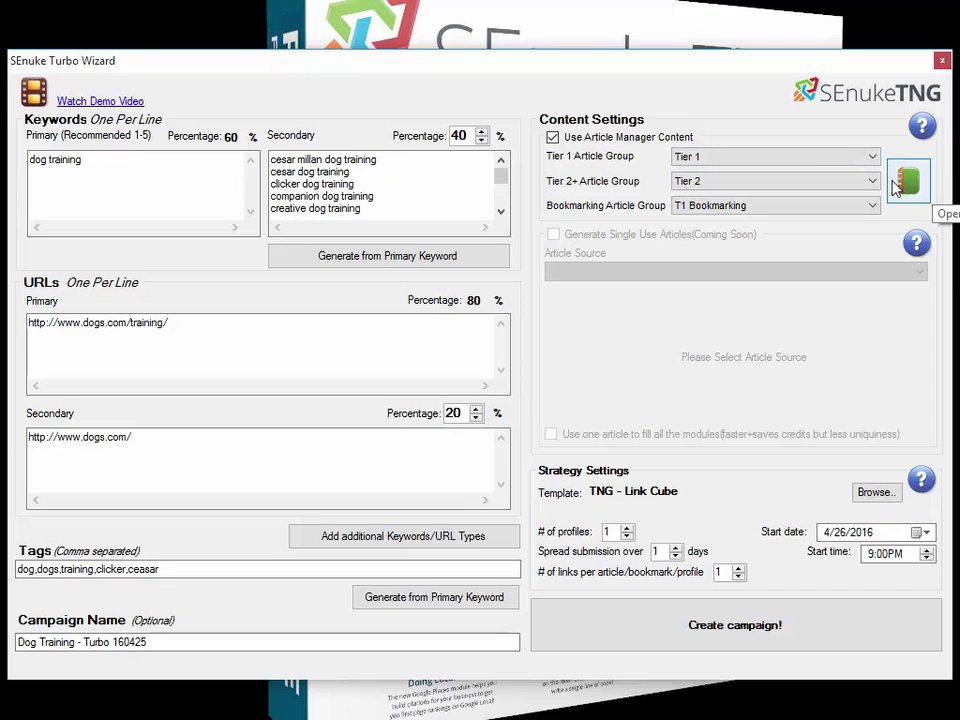
click(803, 158)
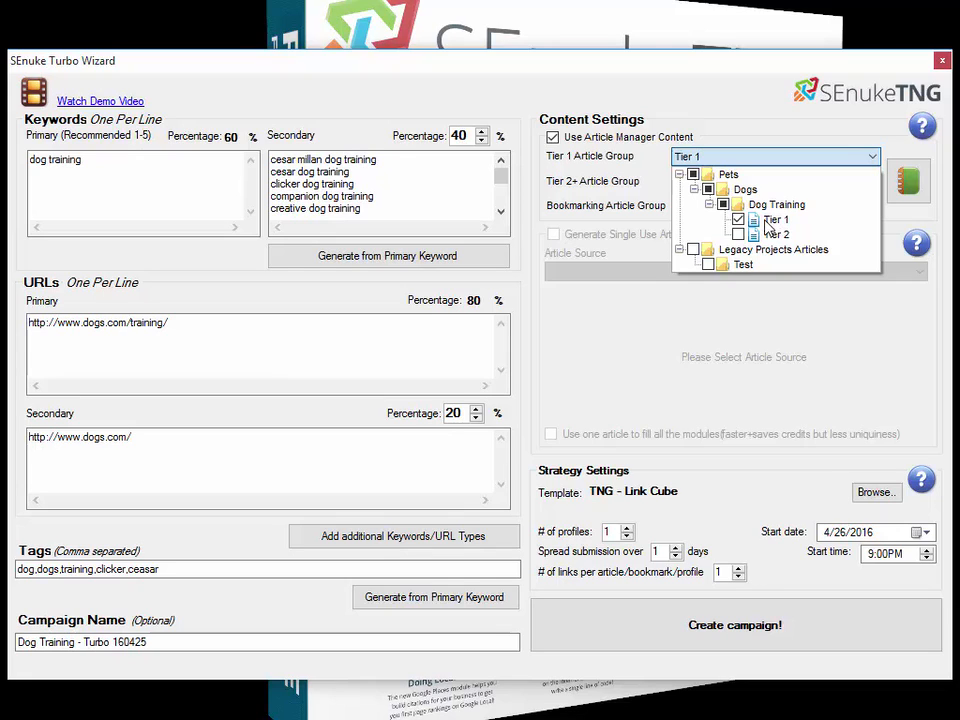
click(635, 202)
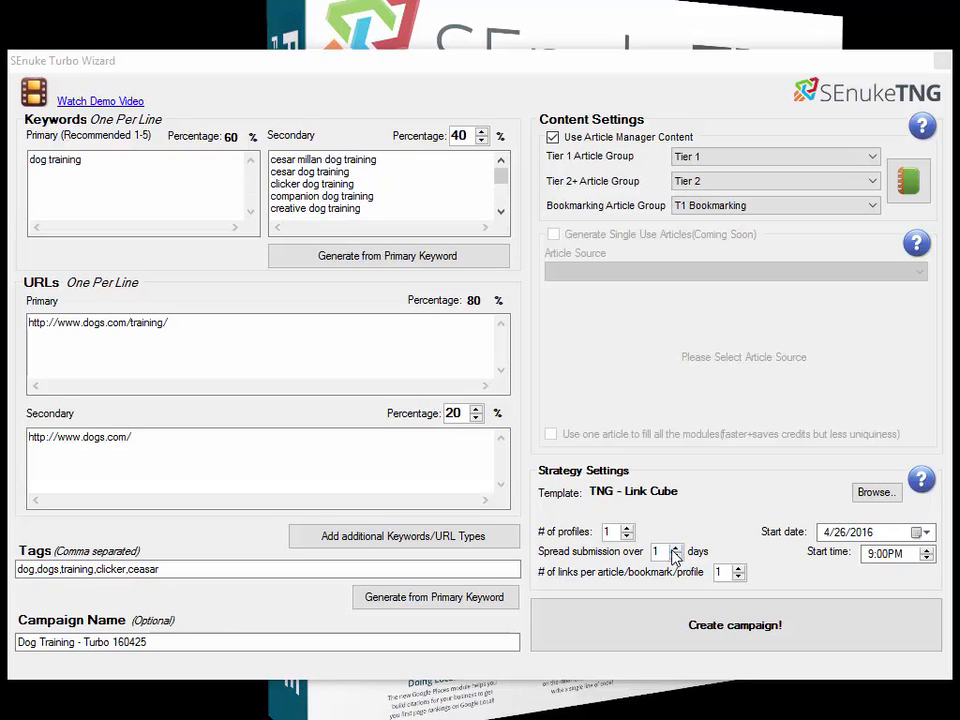
Set the campaign's submissions to spread over 7 days
double_click(662, 551)
text(7)
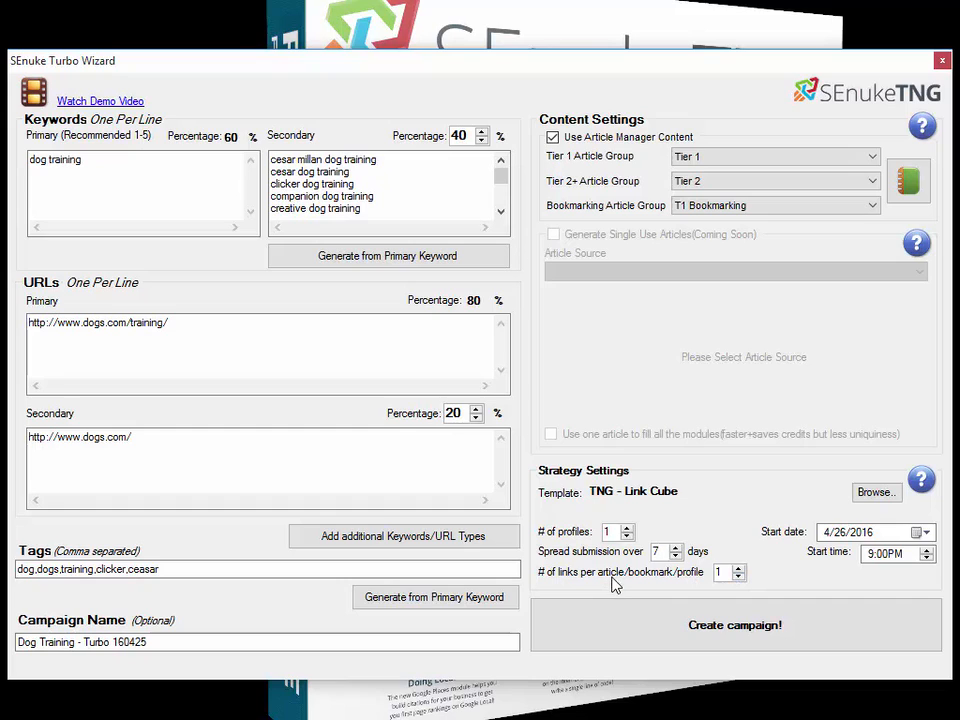
click(738, 568)
click(738, 576)
click(738, 568)
click(738, 568)
click(738, 576)
click(738, 576)
click(872, 557)
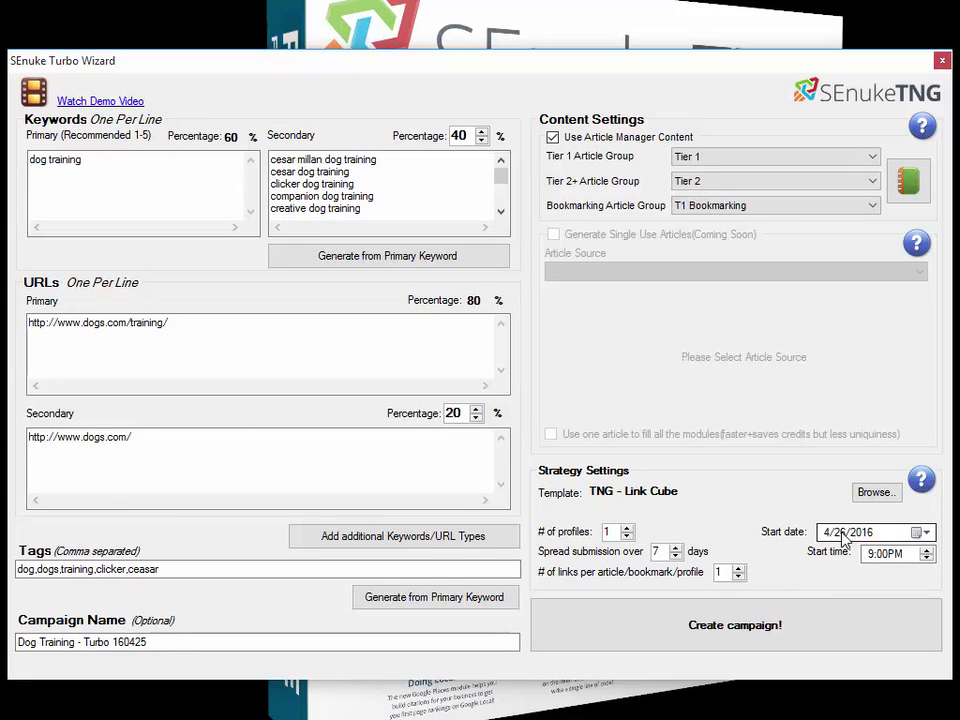
Create the dog training campaign with its start date at 4/26/2016, 9:00 PM, and dismiss the export notification
click(884, 540)
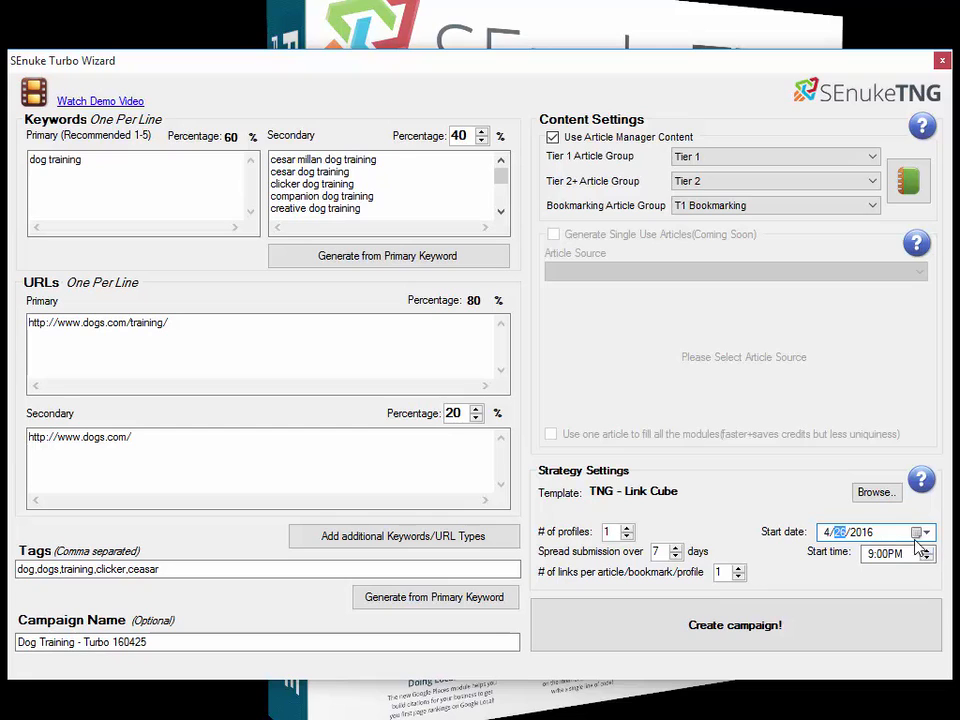
key(Right)
click(636, 627)
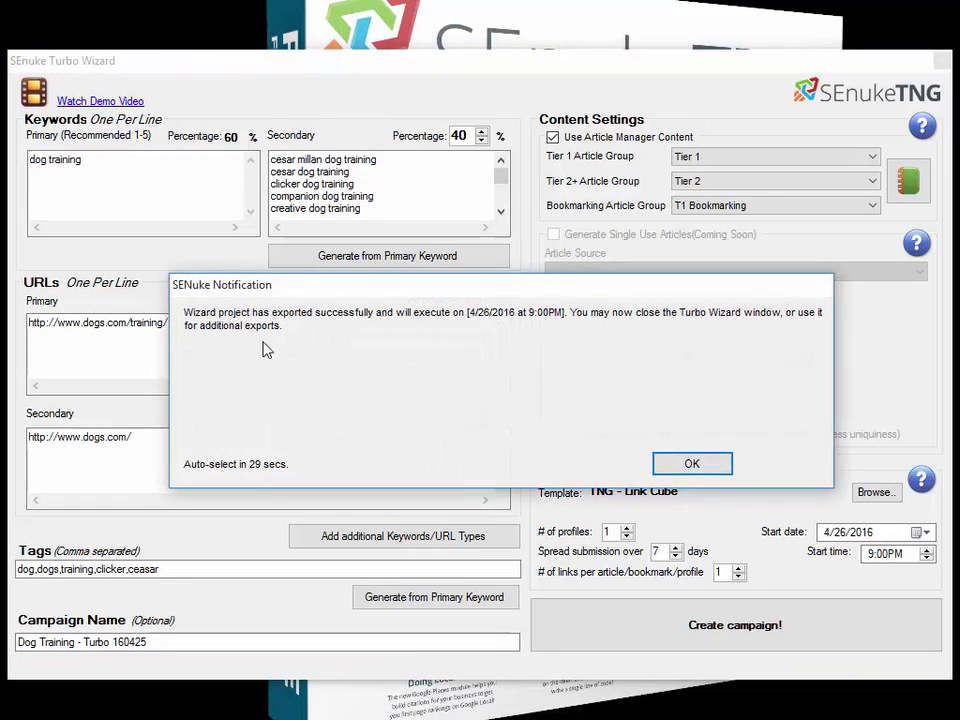
click(690, 466)
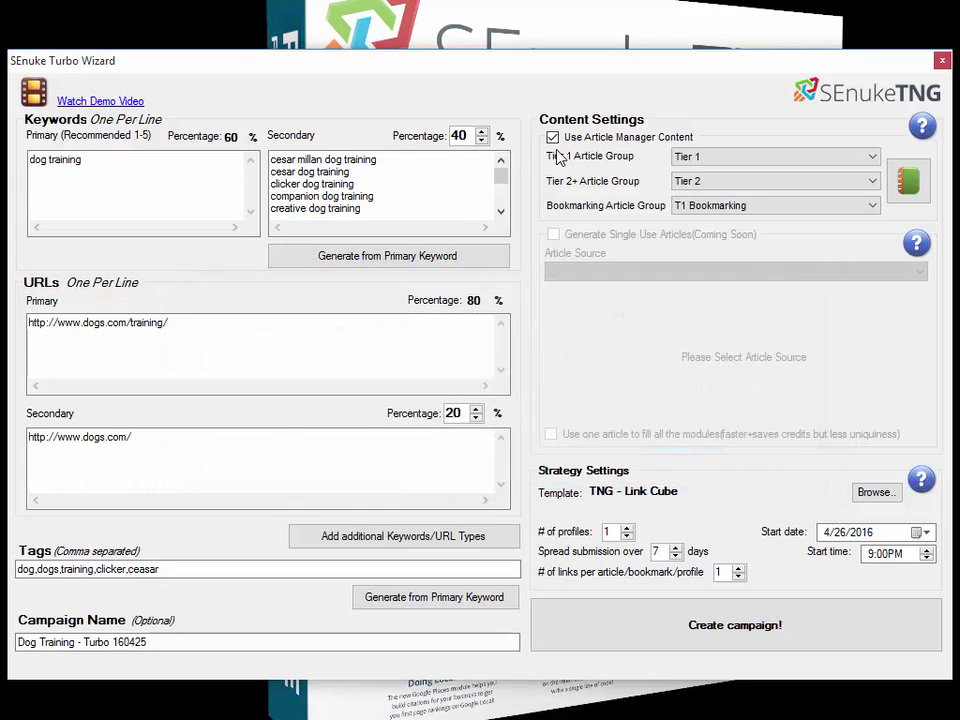
Set the wizard's start date to 4/30/2016
click(842, 534)
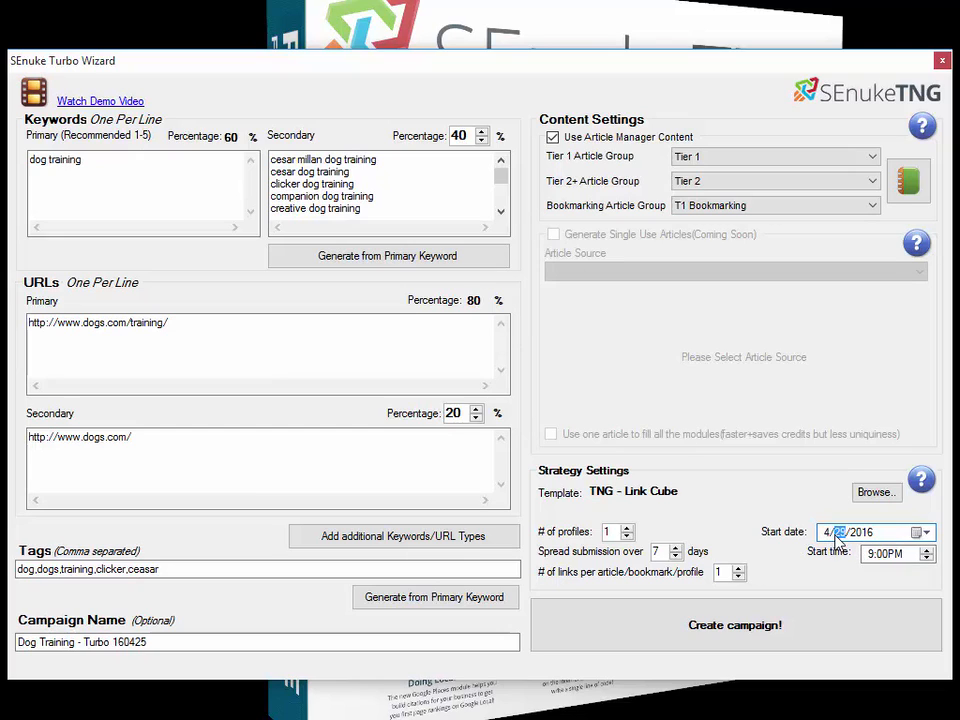
text(30)
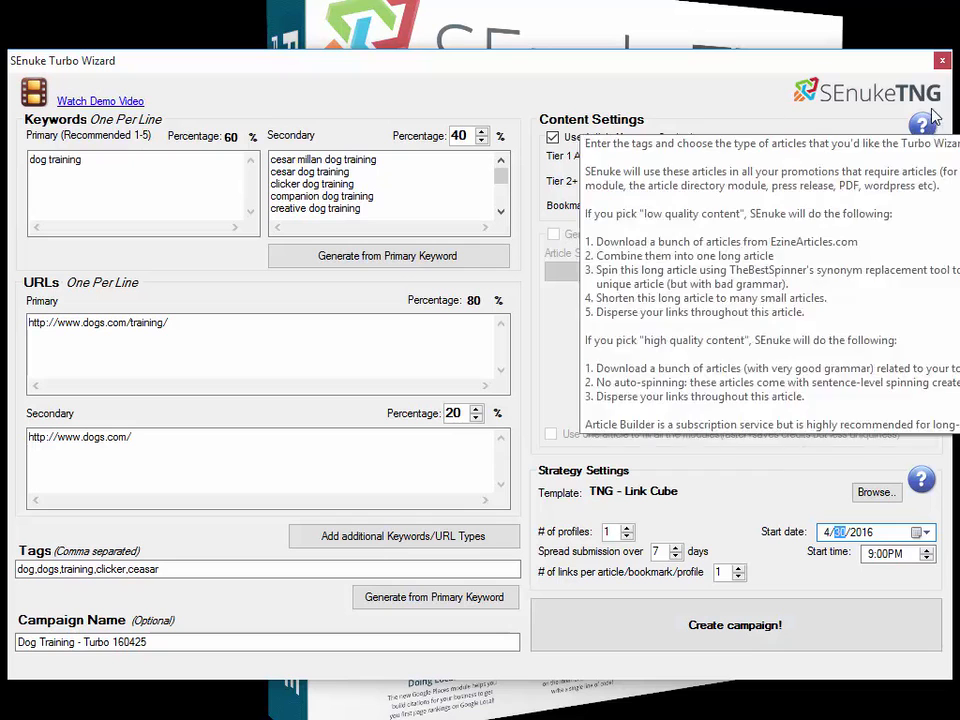
Close the Turbo Wizard and show the projects of the Dog Training - Turbo 160425 campaign
click(942, 61)
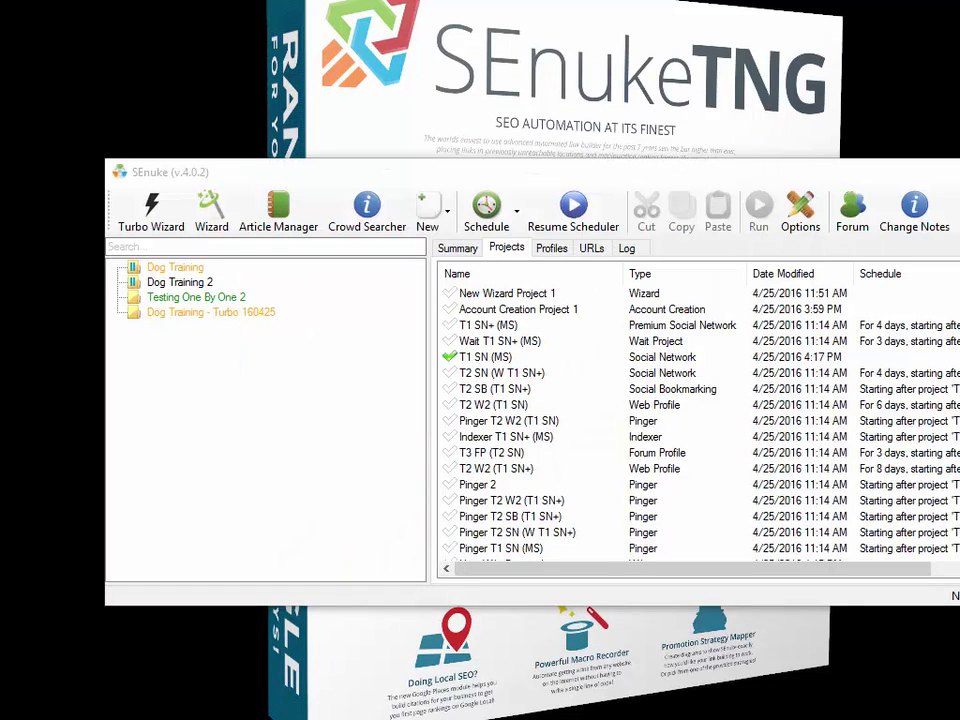
click(228, 313)
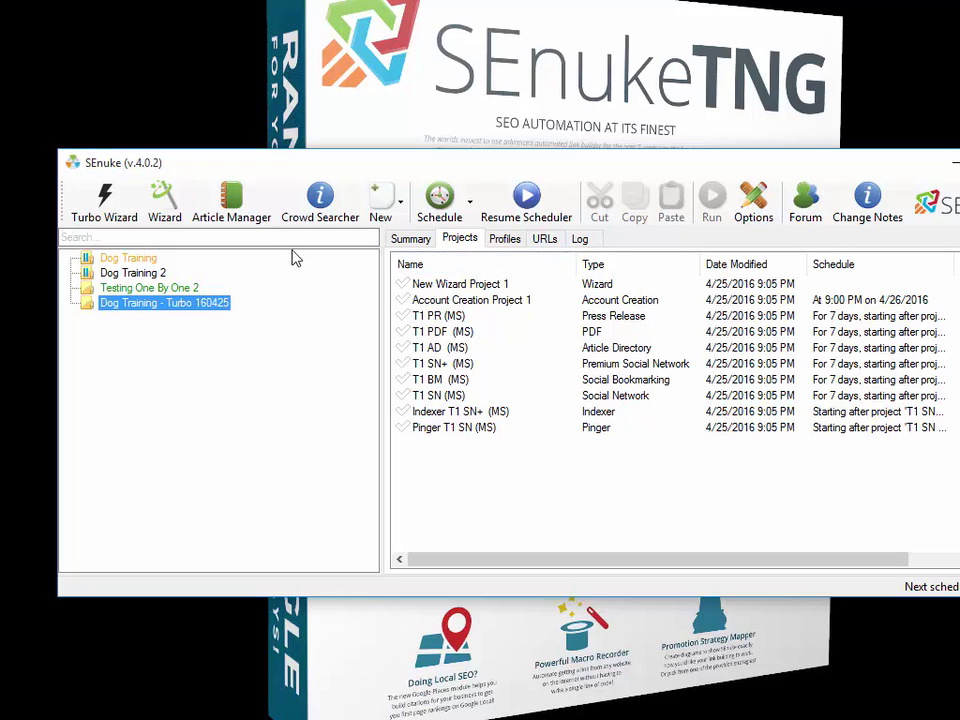
click(210, 306)
In the campaign's loop mode settings, enable loop mode, new accounts each time and the high authority account method
right_click(180, 308)
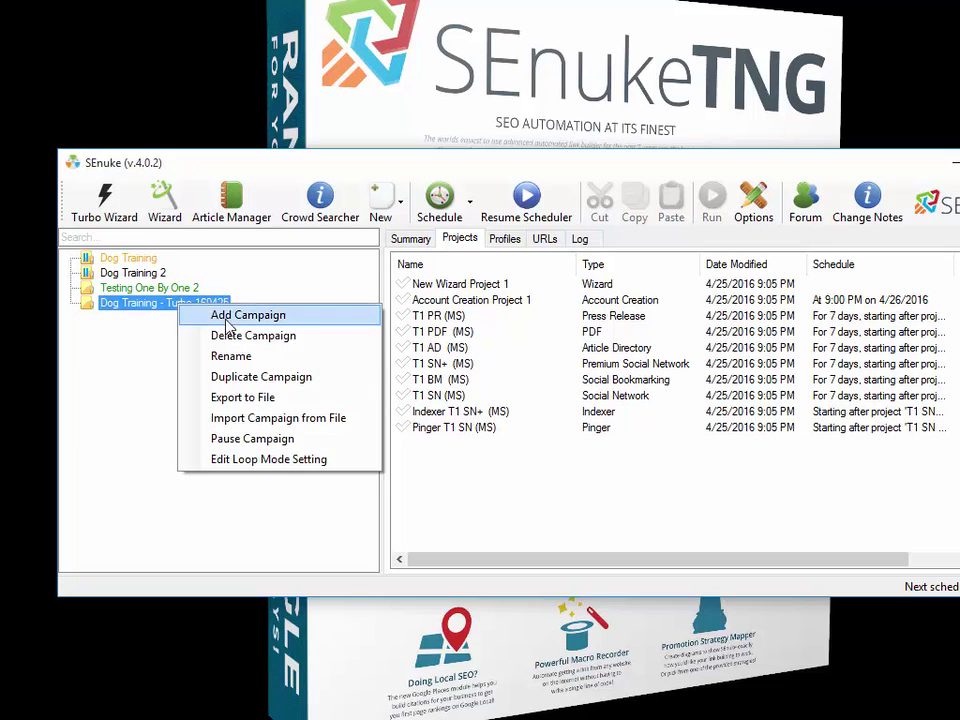
click(249, 460)
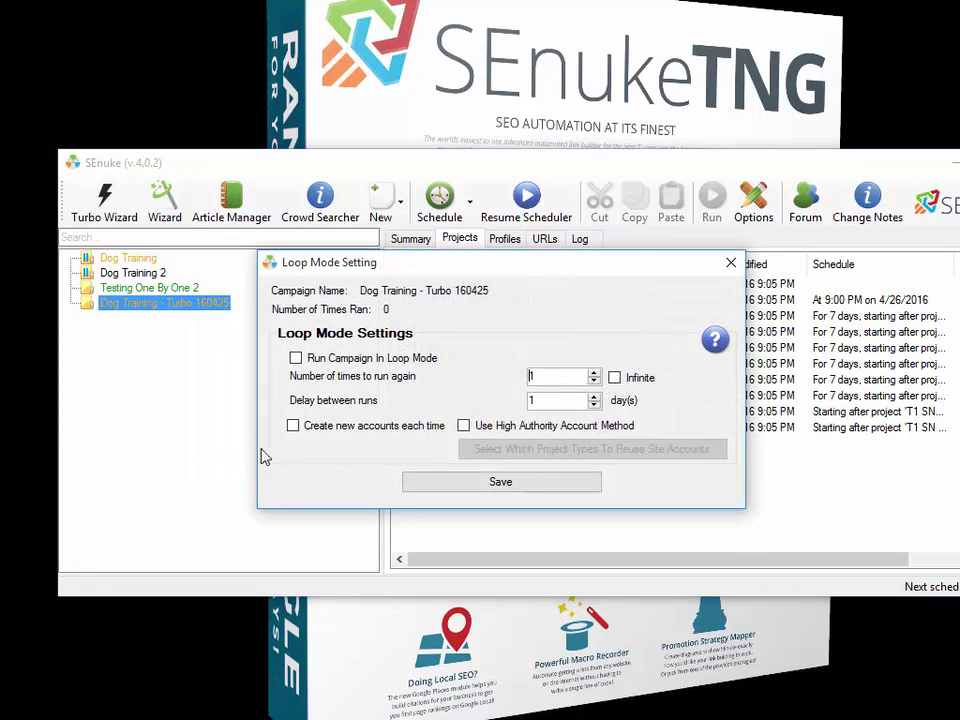
click(326, 360)
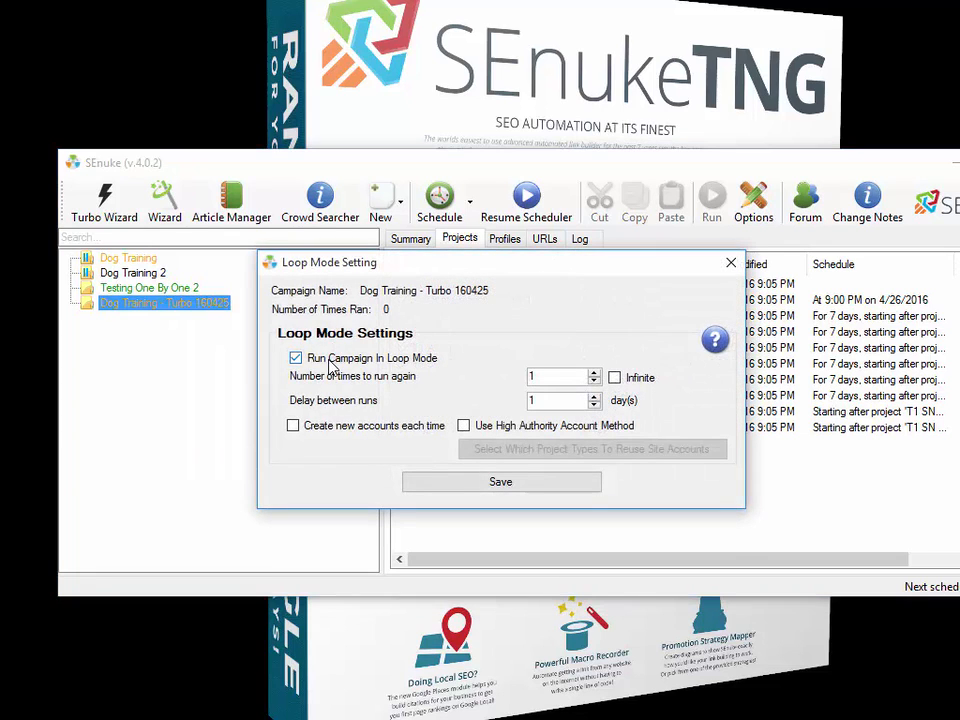
click(345, 428)
click(463, 425)
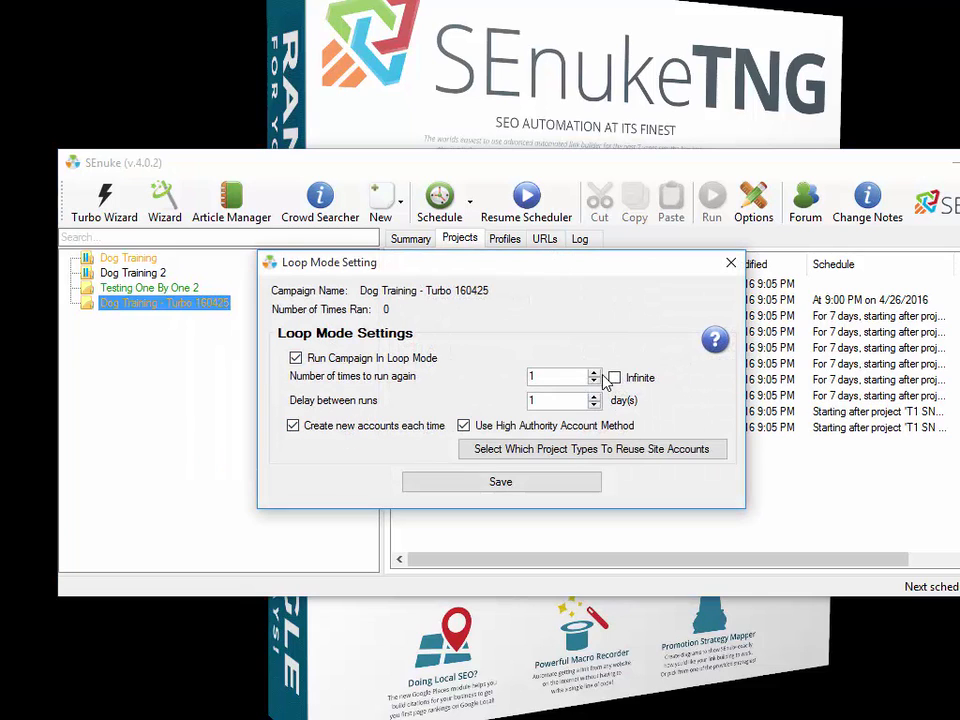
Try out the number of repeat runs and the Infinite option, ending at 1 run with Infinite off
click(595, 374)
click(594, 381)
click(594, 381)
click(614, 378)
click(614, 378)
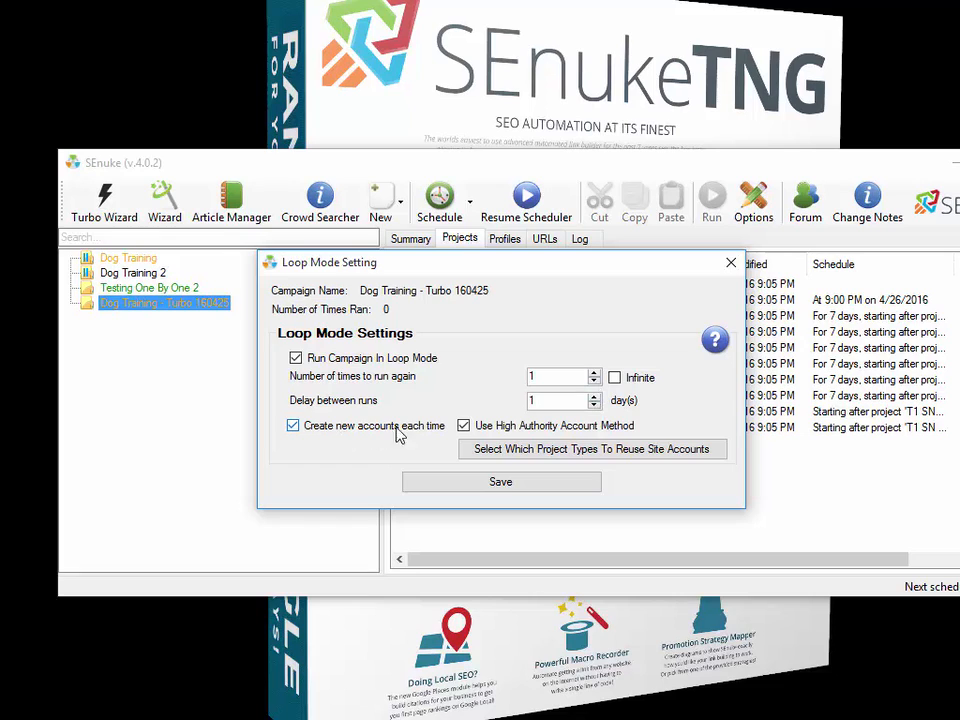
Exclude RSS, Press Release, PDF and Wiki from the project types that reuse existing accounts and save the selection
click(514, 457)
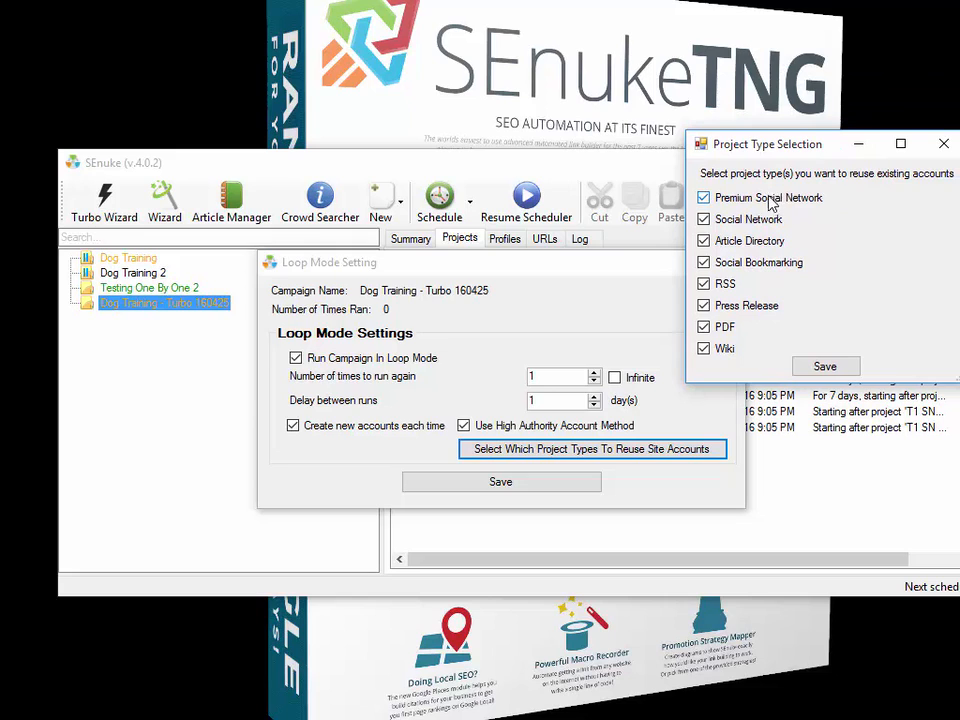
click(703, 285)
click(704, 305)
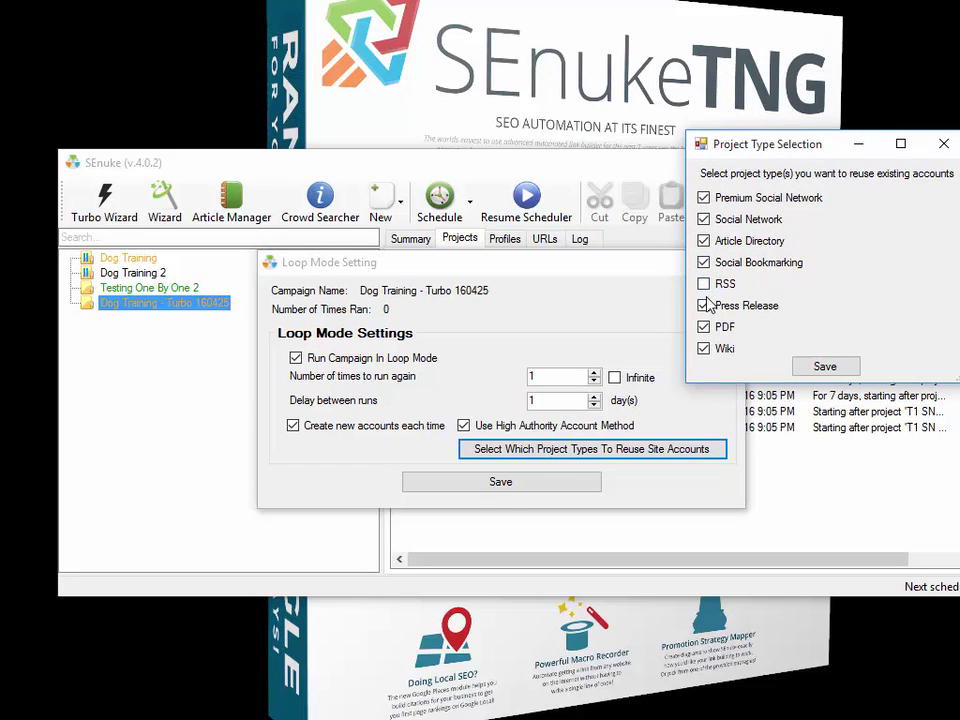
click(704, 348)
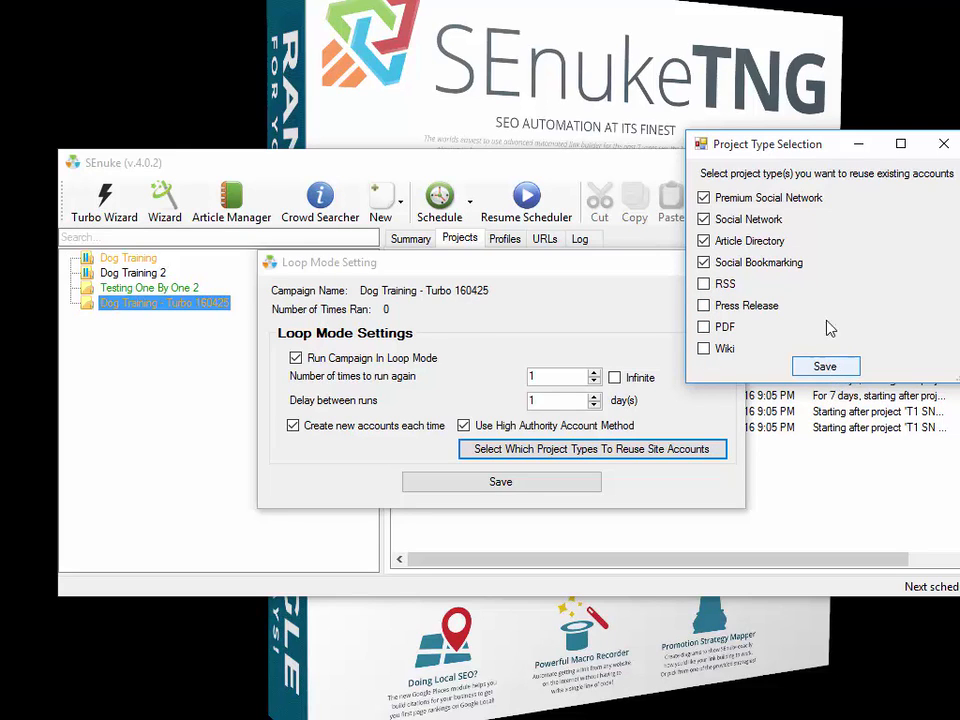
click(824, 367)
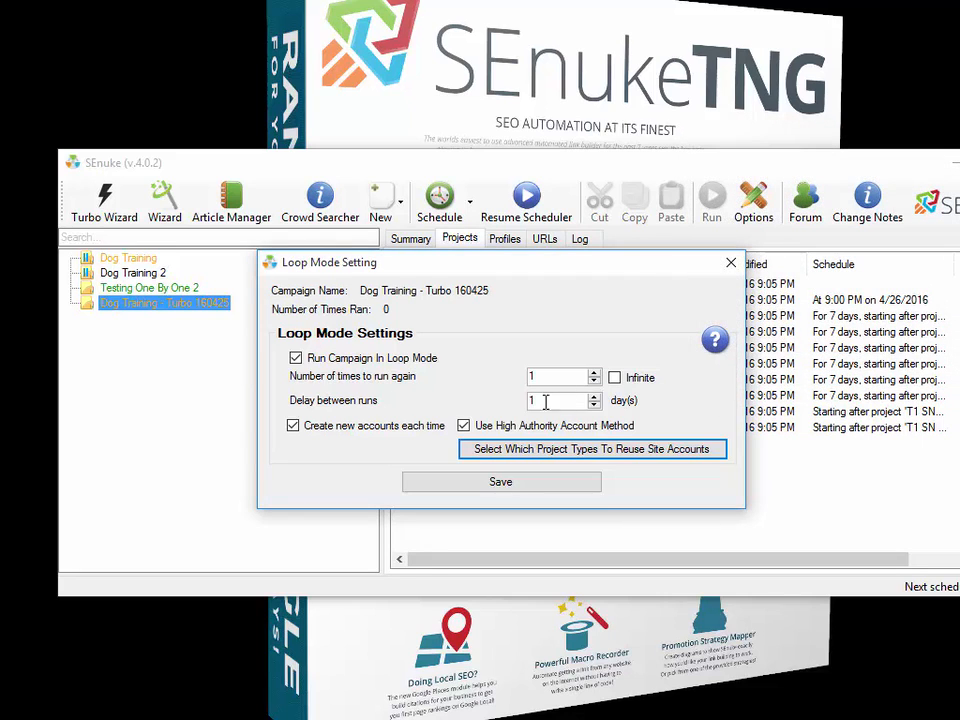
Try switching new account creation for each run off and on, and close the loop mode settings without saving
click(406, 430)
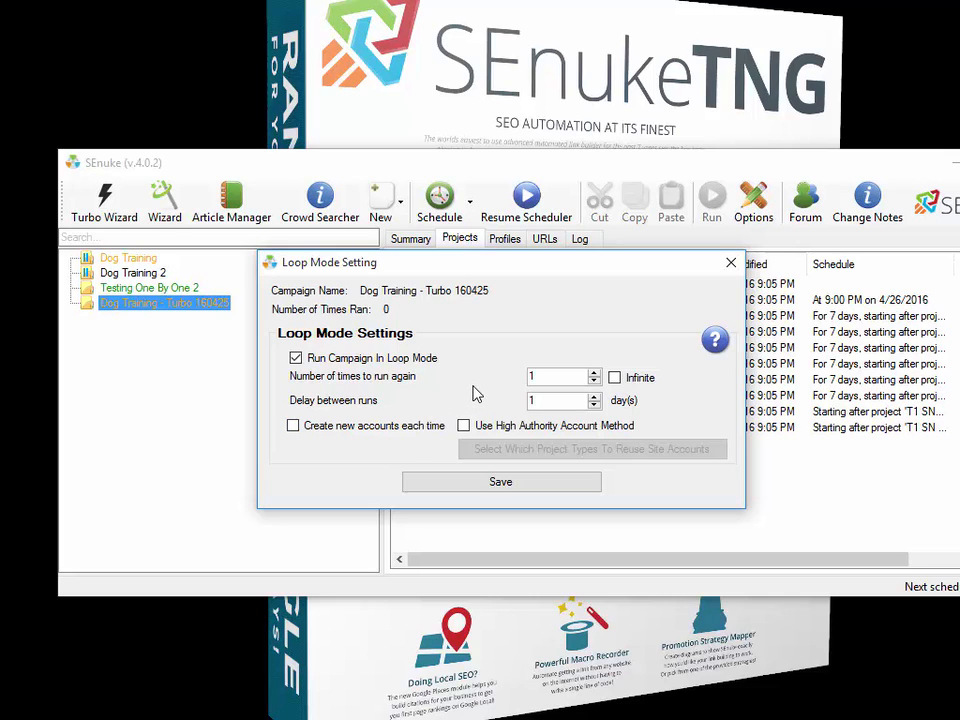
click(414, 436)
click(414, 436)
click(730, 265)
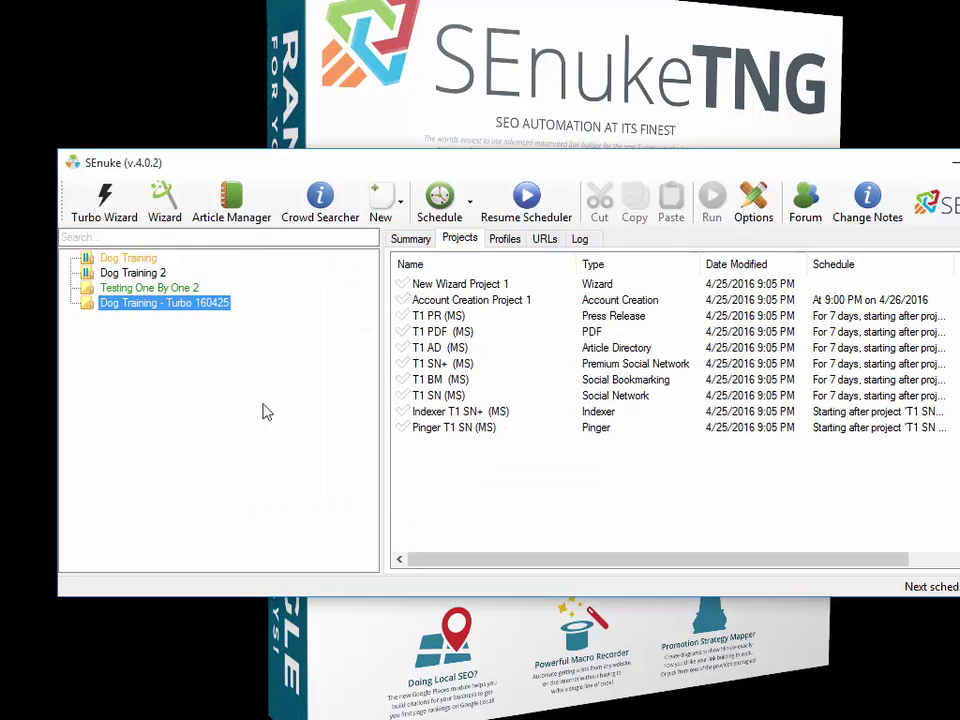
Duplicate the Dog Training - Turbo 160425 campaign as a non-root campaign named Copy, starting 4/30/2016 at 9:30 PM
right_click(174, 304)
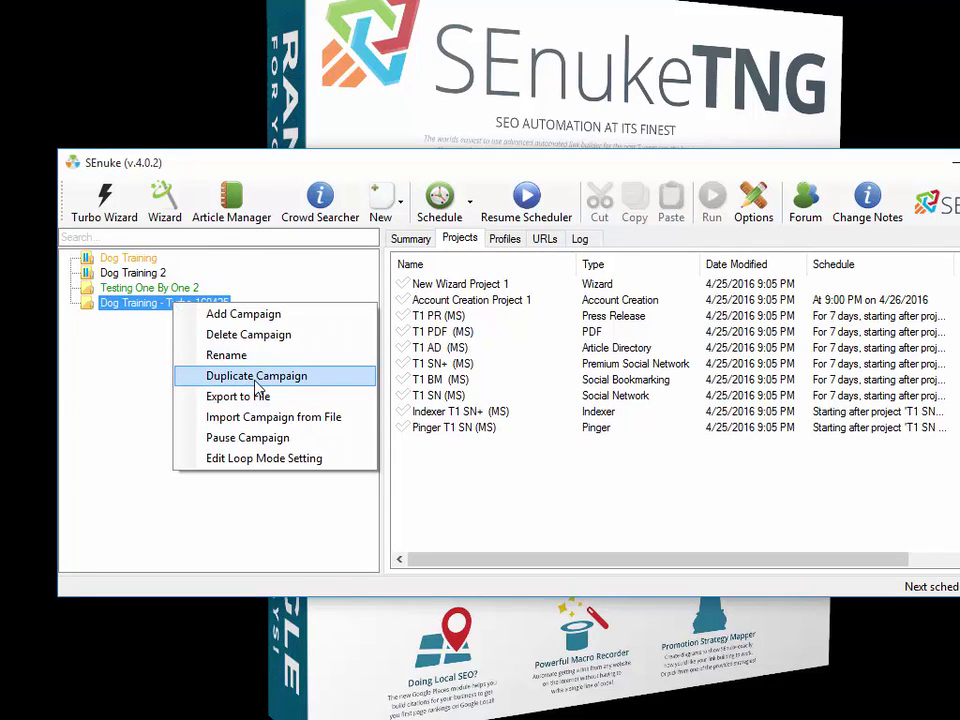
click(257, 378)
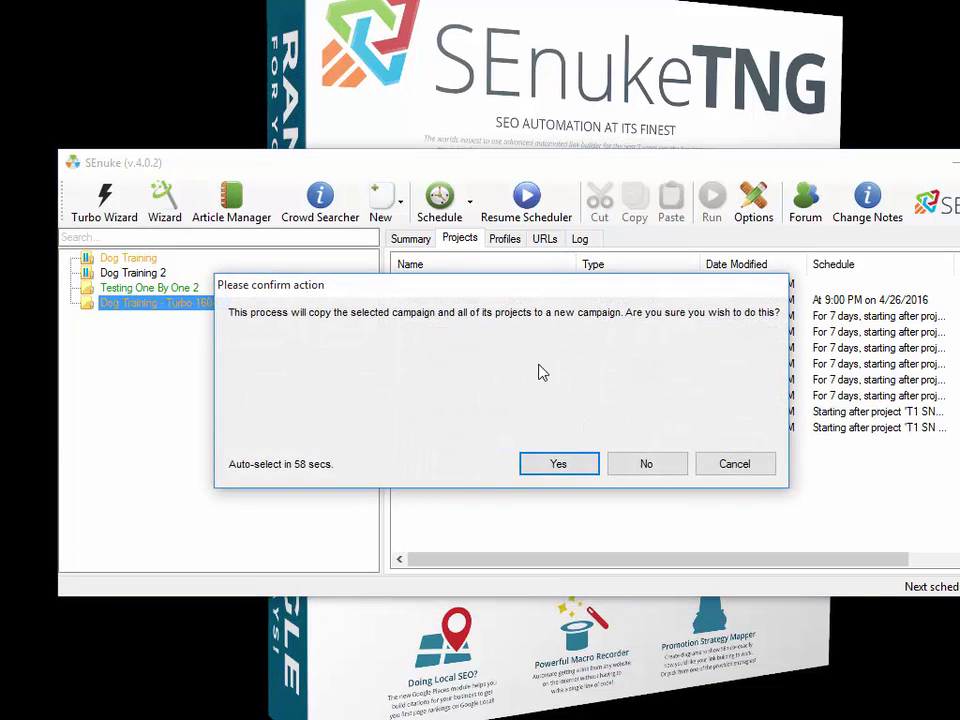
click(544, 462)
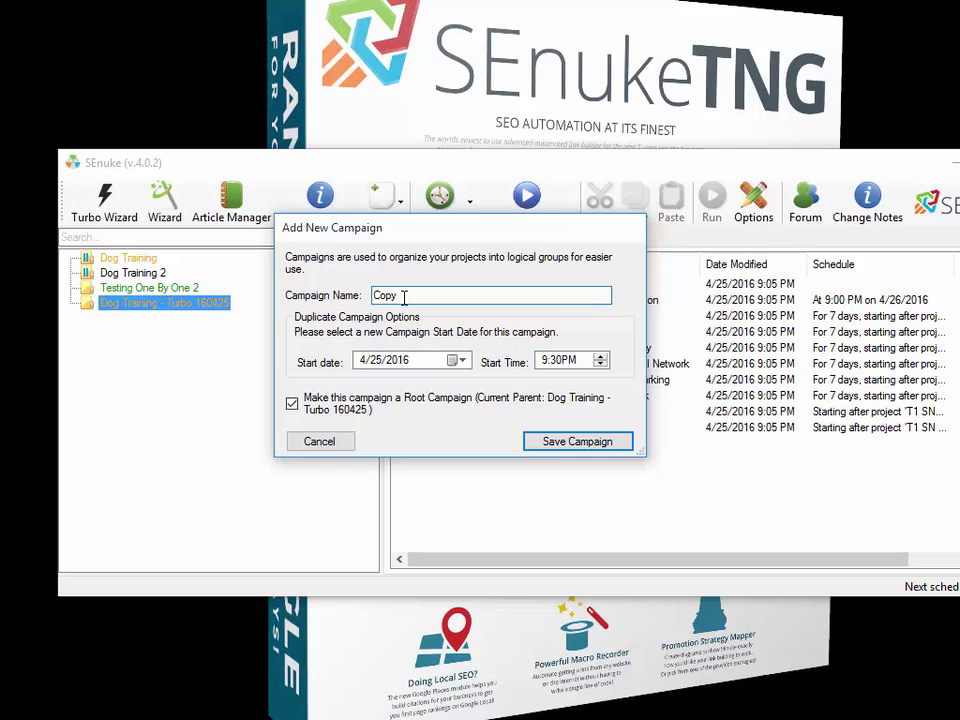
click(377, 362)
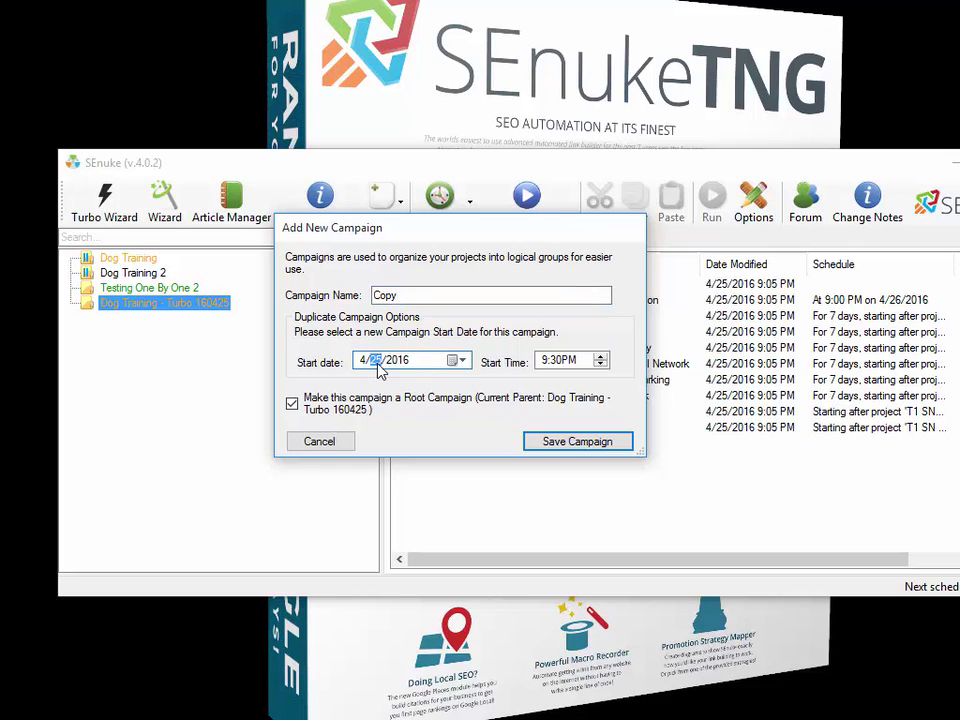
text(26)
click(292, 404)
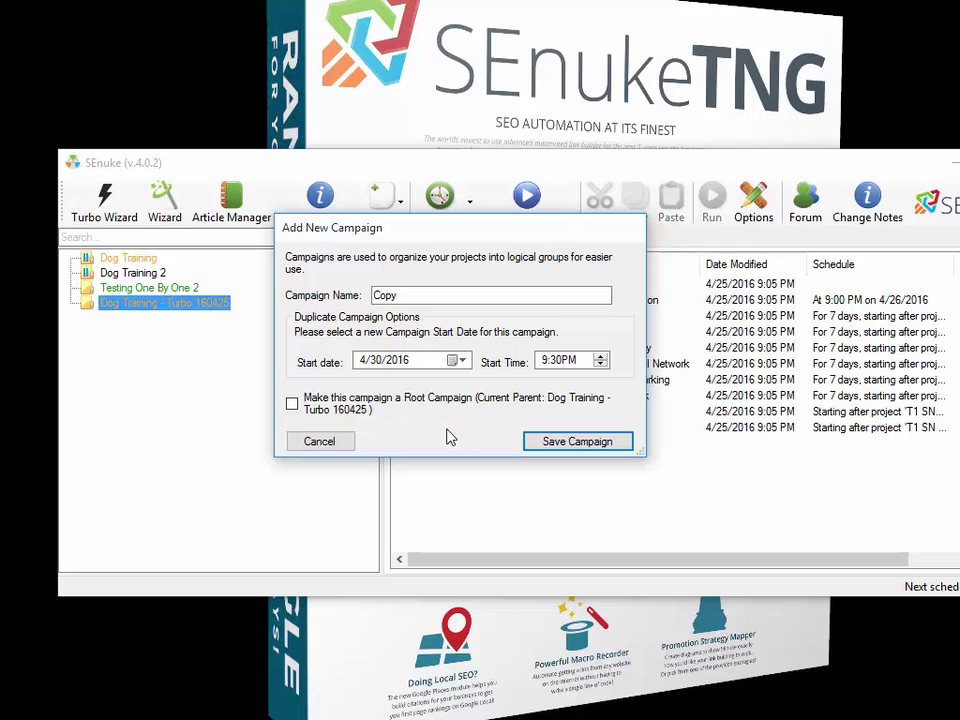
click(576, 443)
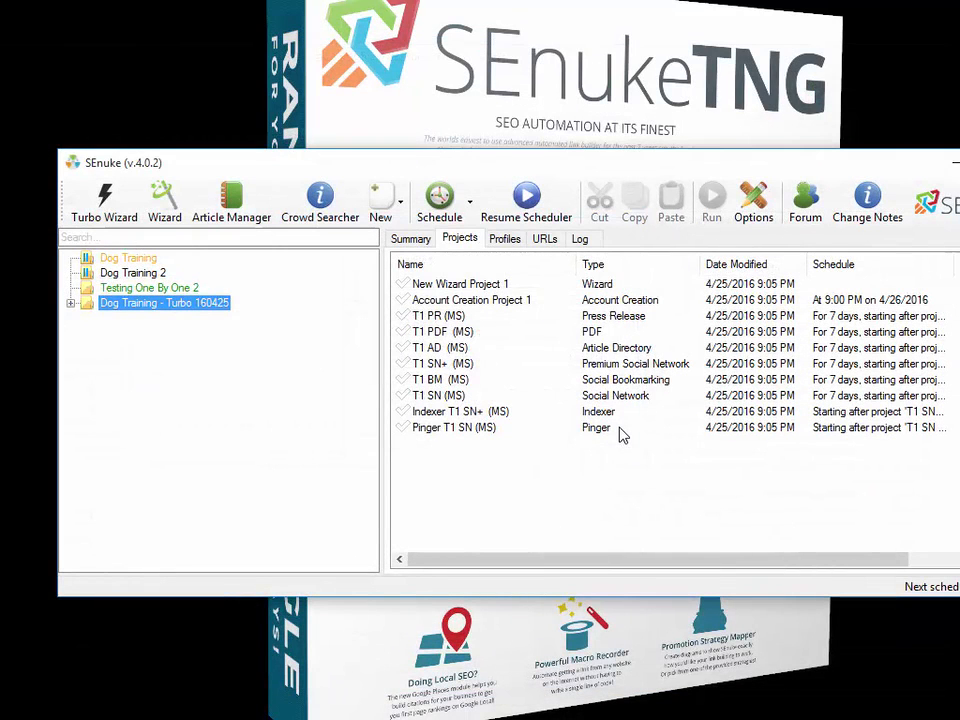
Check the projects and schedule of the Copy campaign under its parent, and collapse the parent campaign
click(70, 304)
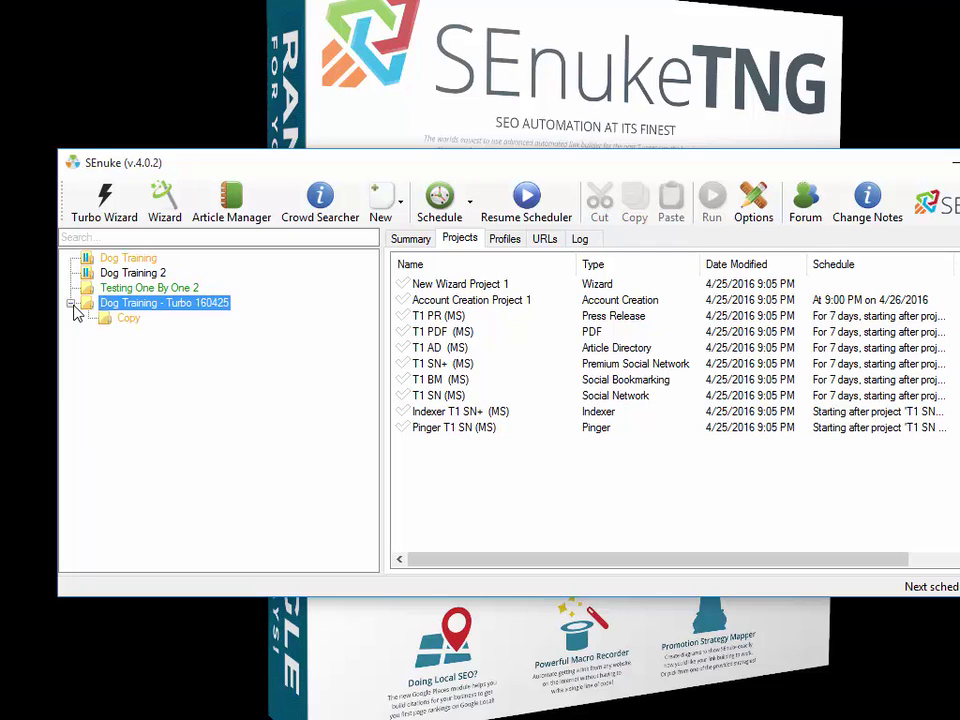
click(130, 319)
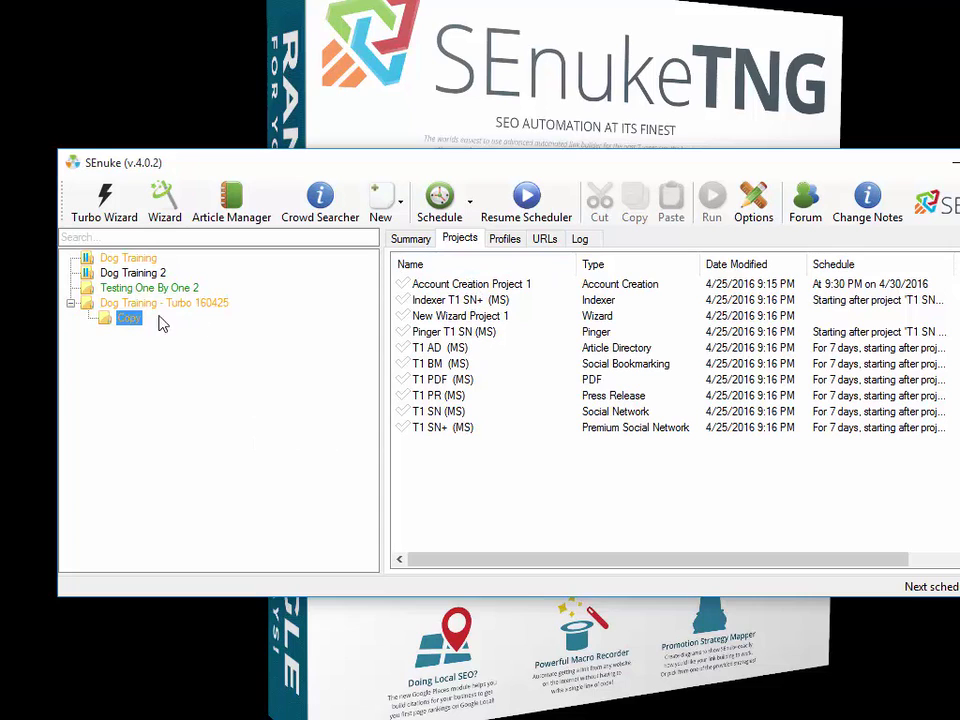
click(71, 303)
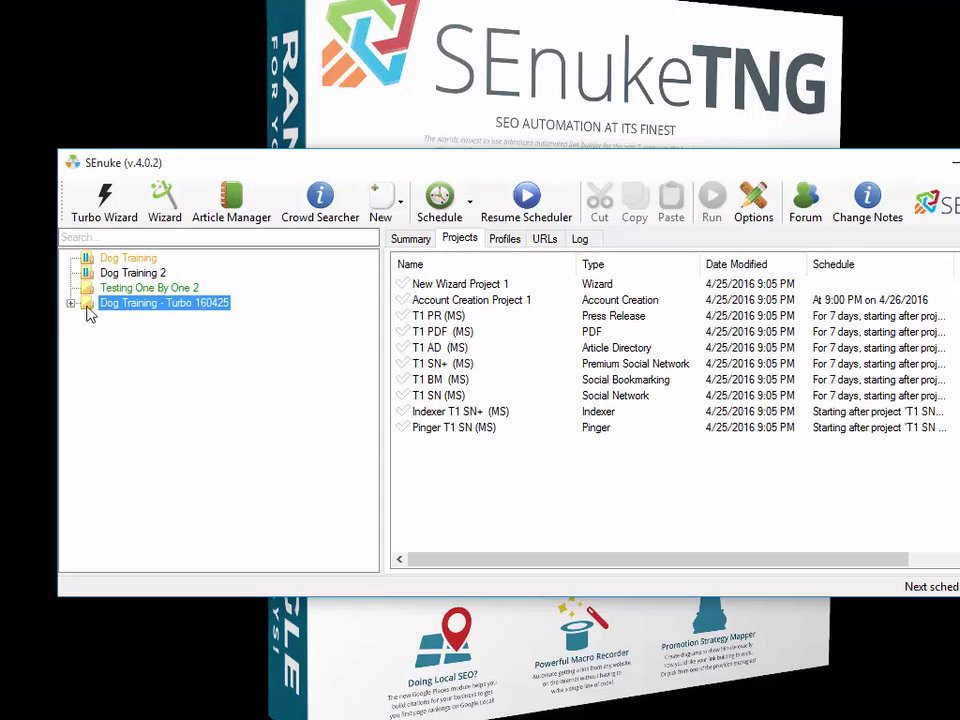